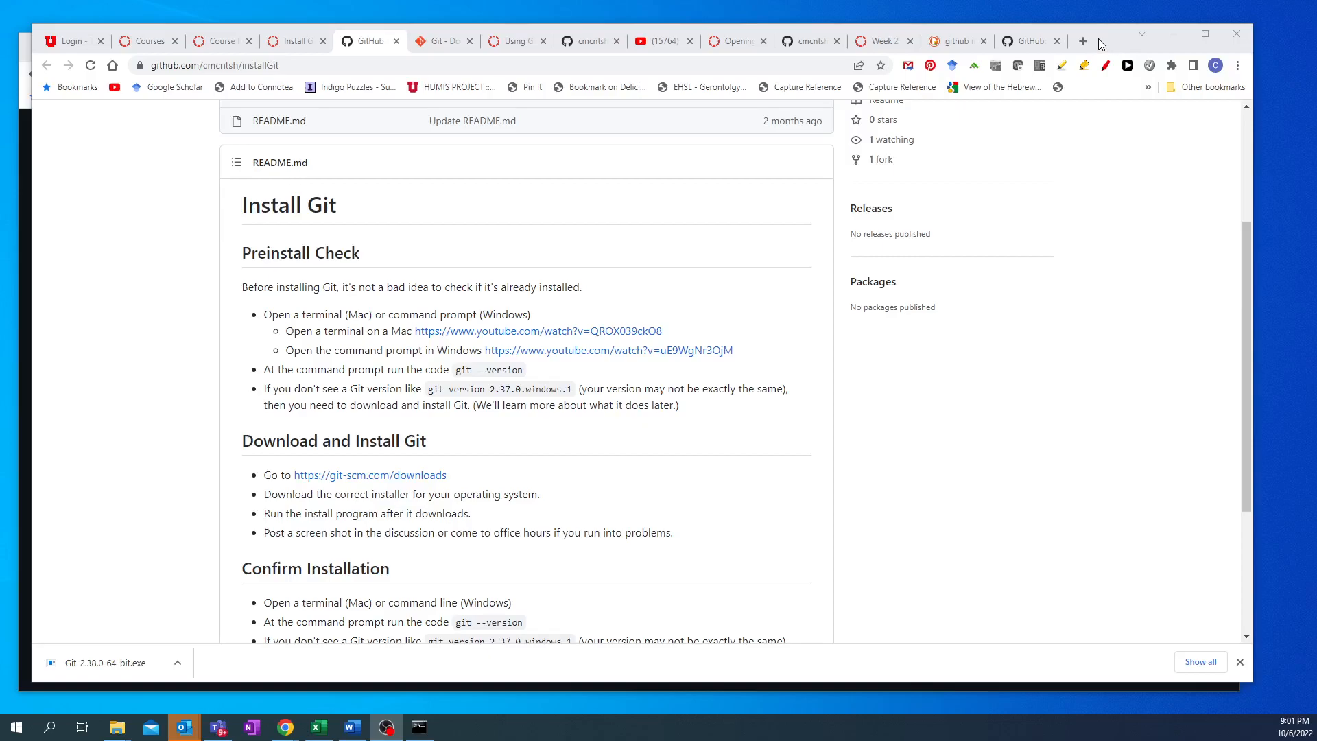
- Move the instructions window aside and open Command Prompt on the Paperspace remote machine
drag(1099, 40, 1316, 344)
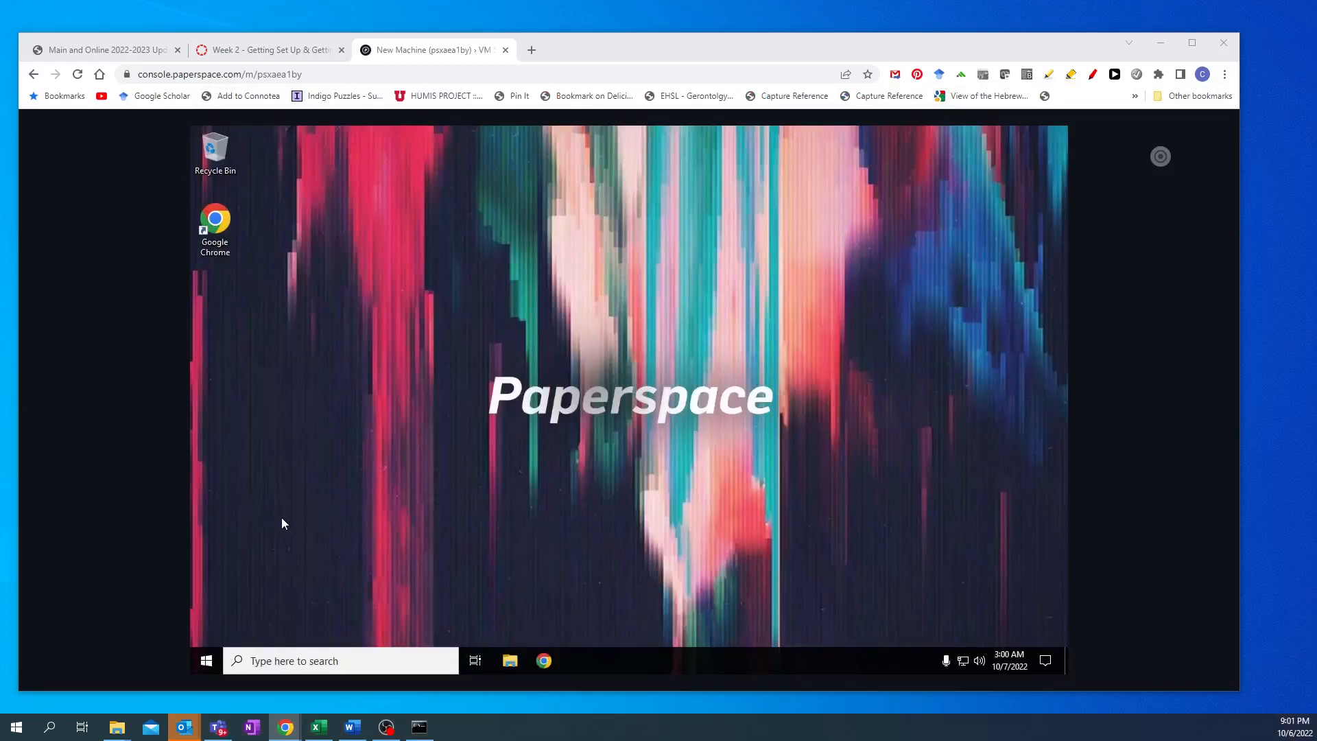
click(205, 662)
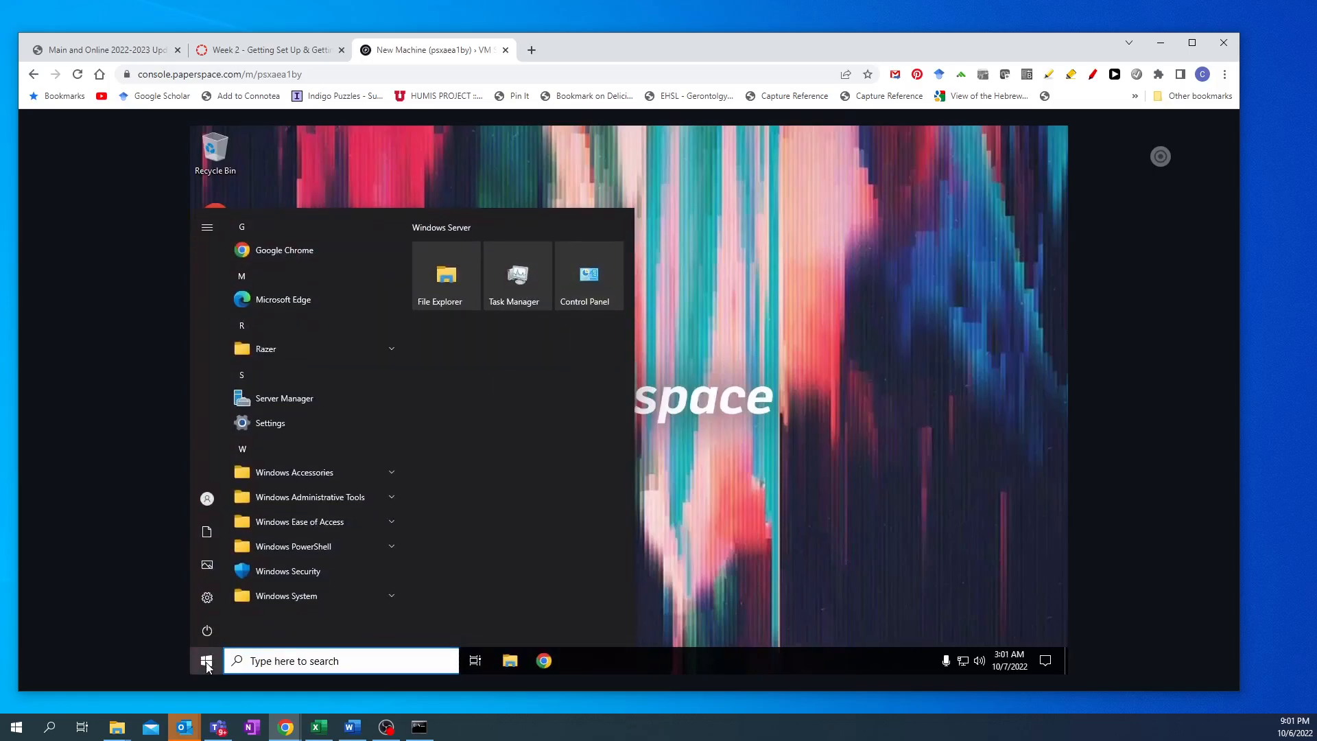
text(com)
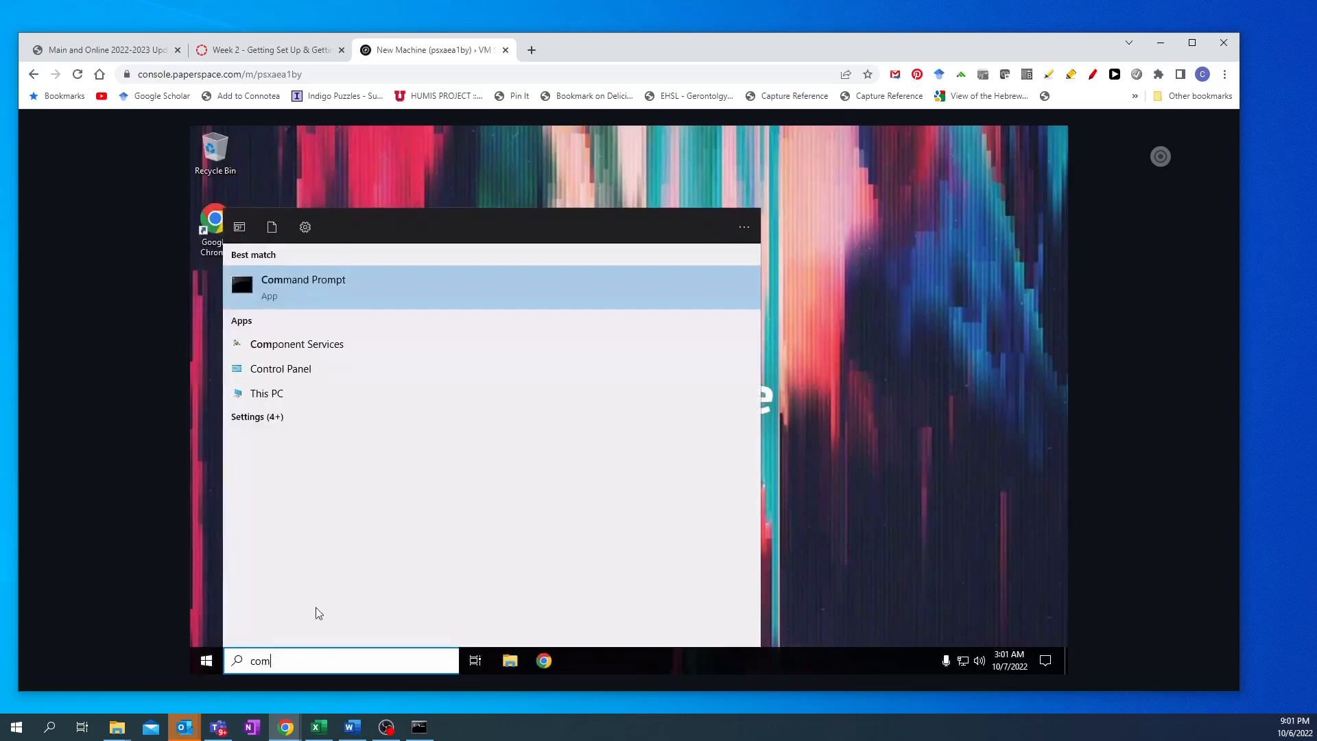
click(248, 287)
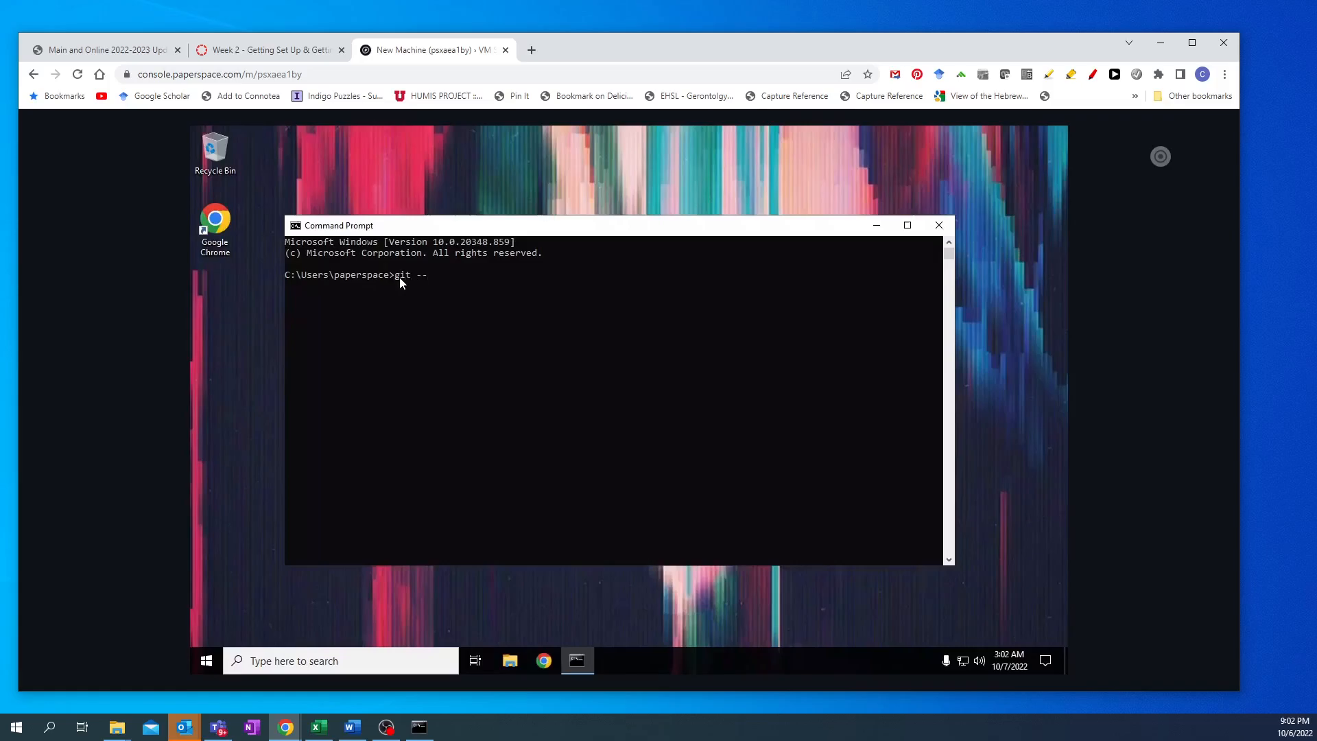
- Check whether Git is installed by running git --version, and close Command Prompt
text(version)
key(Return)
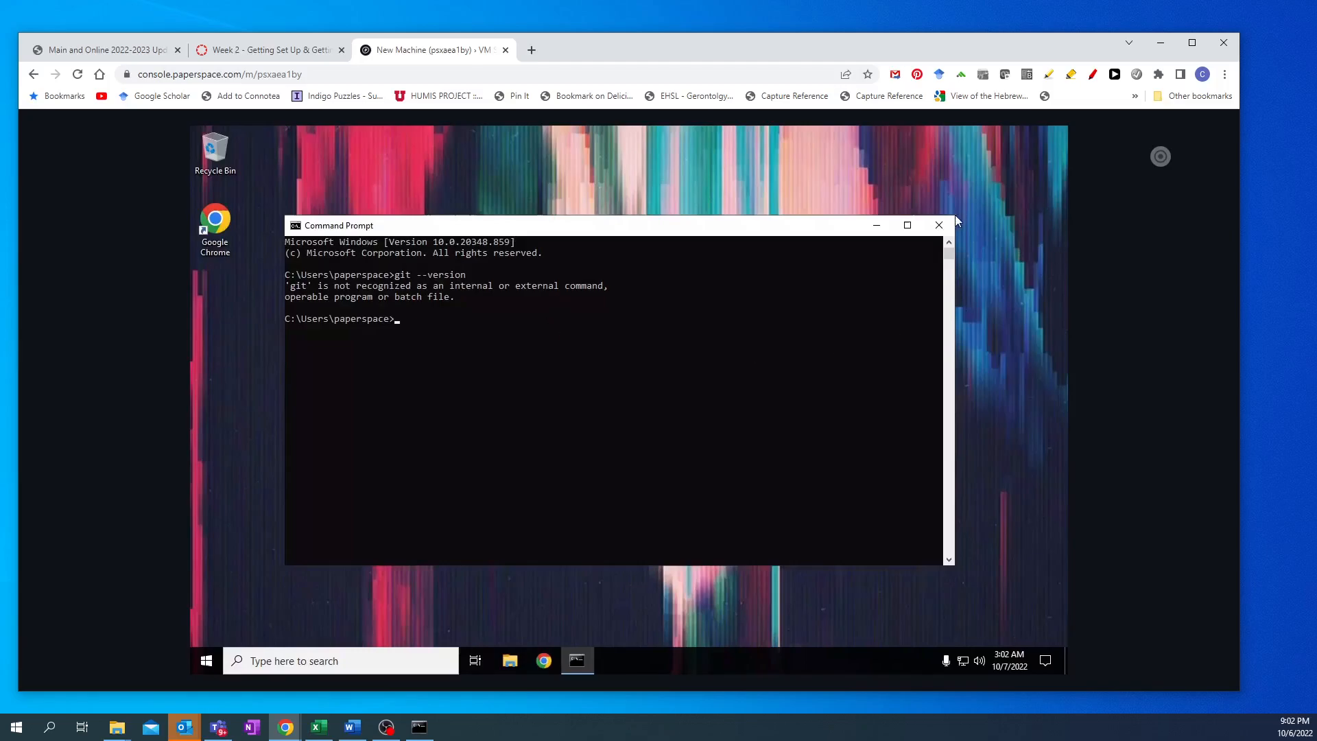
click(938, 227)
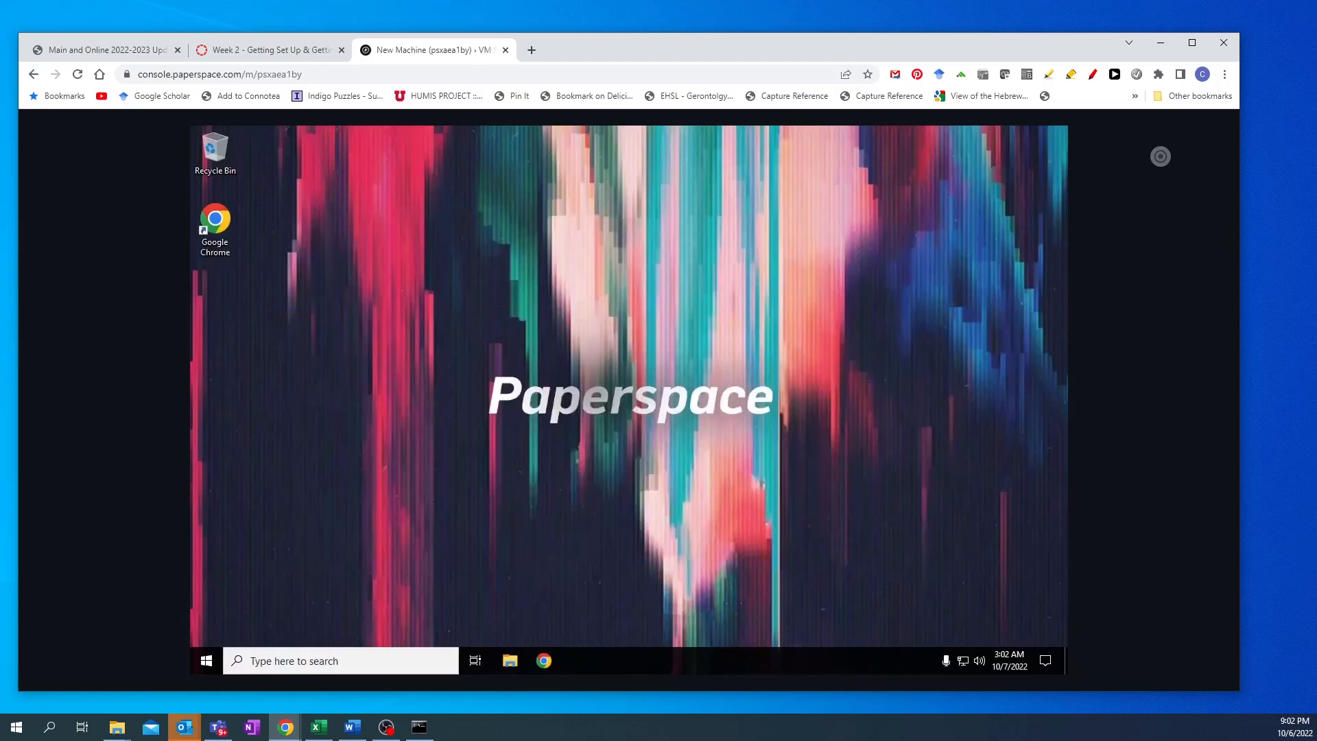
- Consult the Download and Install Git section of the GitHub instructions for the download address, and move that window away again
drag(1316, 79, 1316, 34)
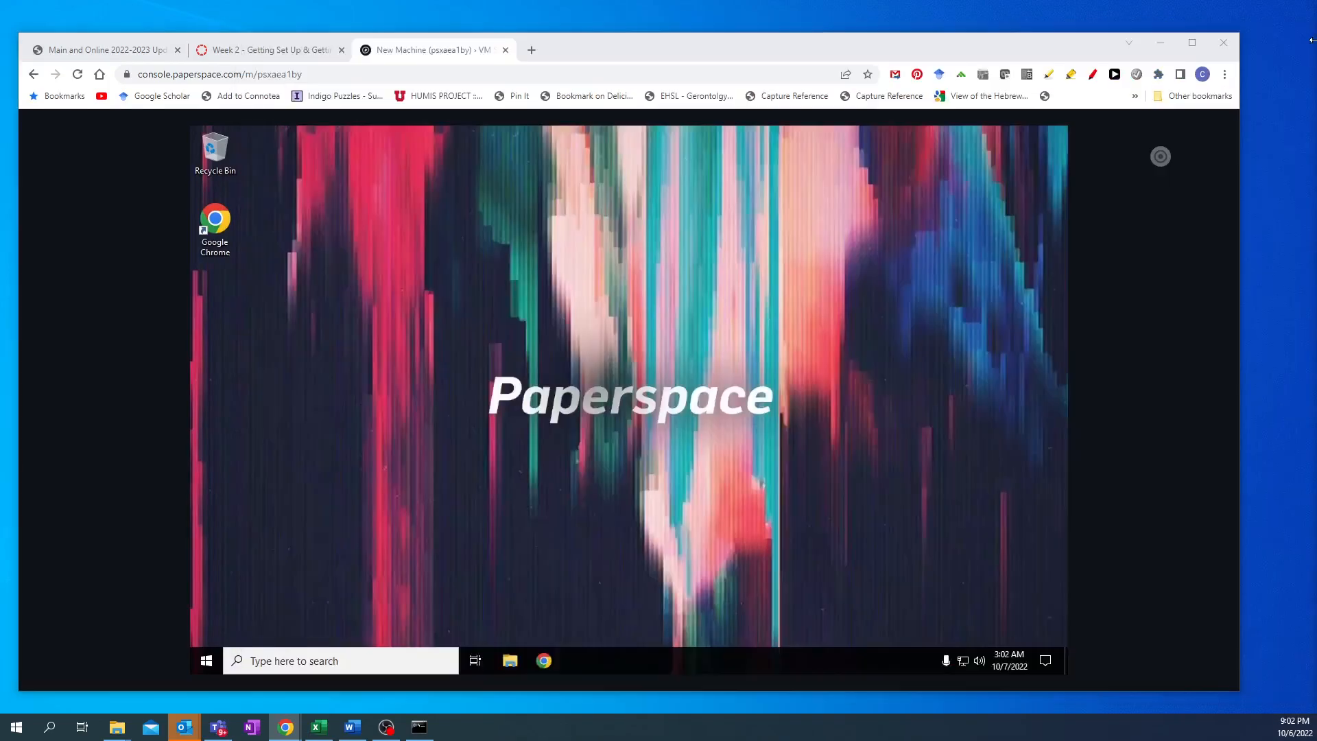
drag(1316, 83, 1166, 51)
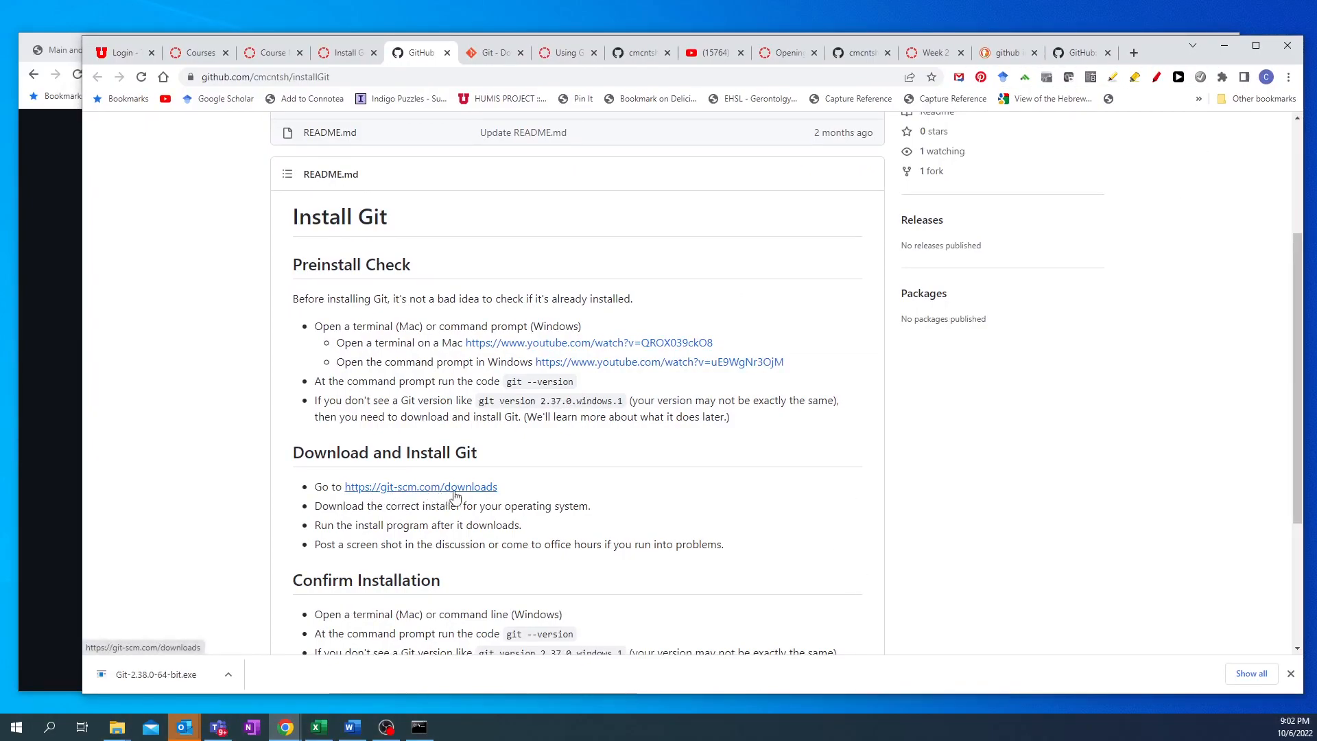
drag(1170, 55, 1316, 41)
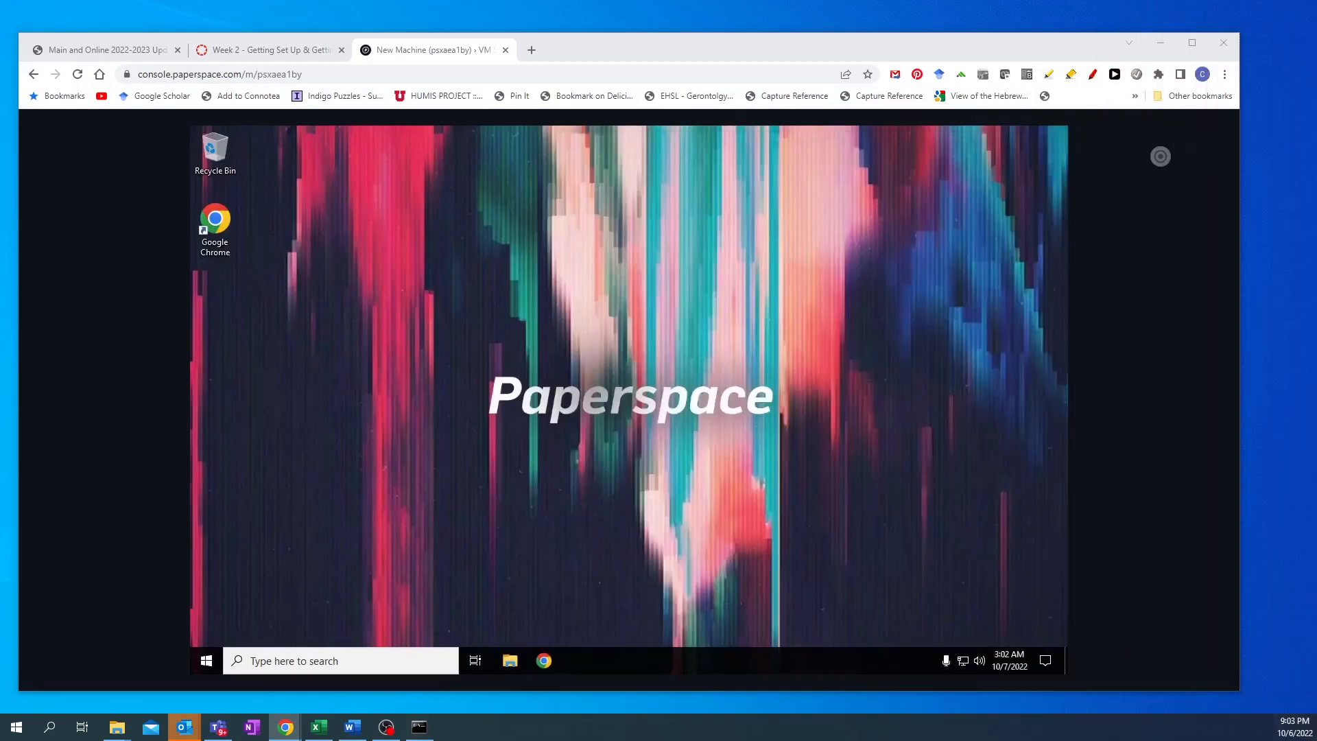
- Open git-scm.com/downloads in Google Chrome on the remote machine
click(530, 49)
click(432, 49)
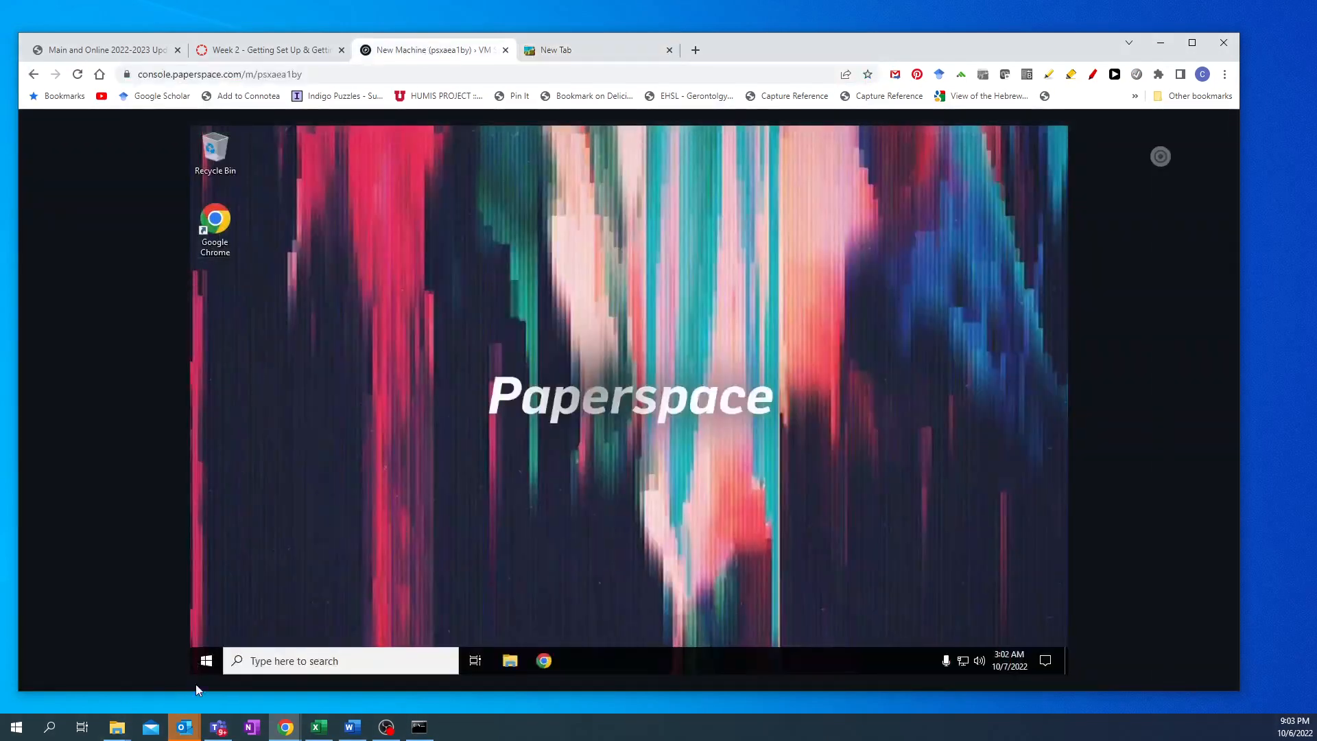
double_click(215, 227)
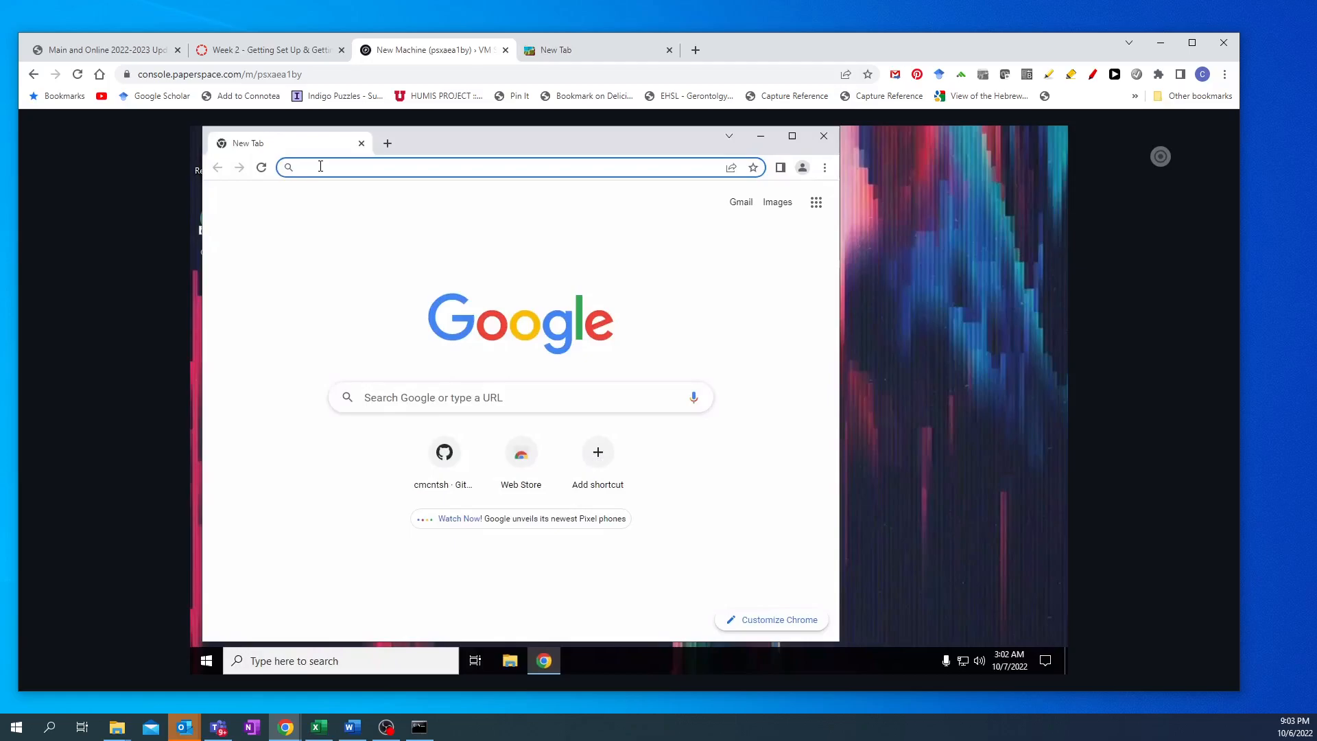
text(git-)
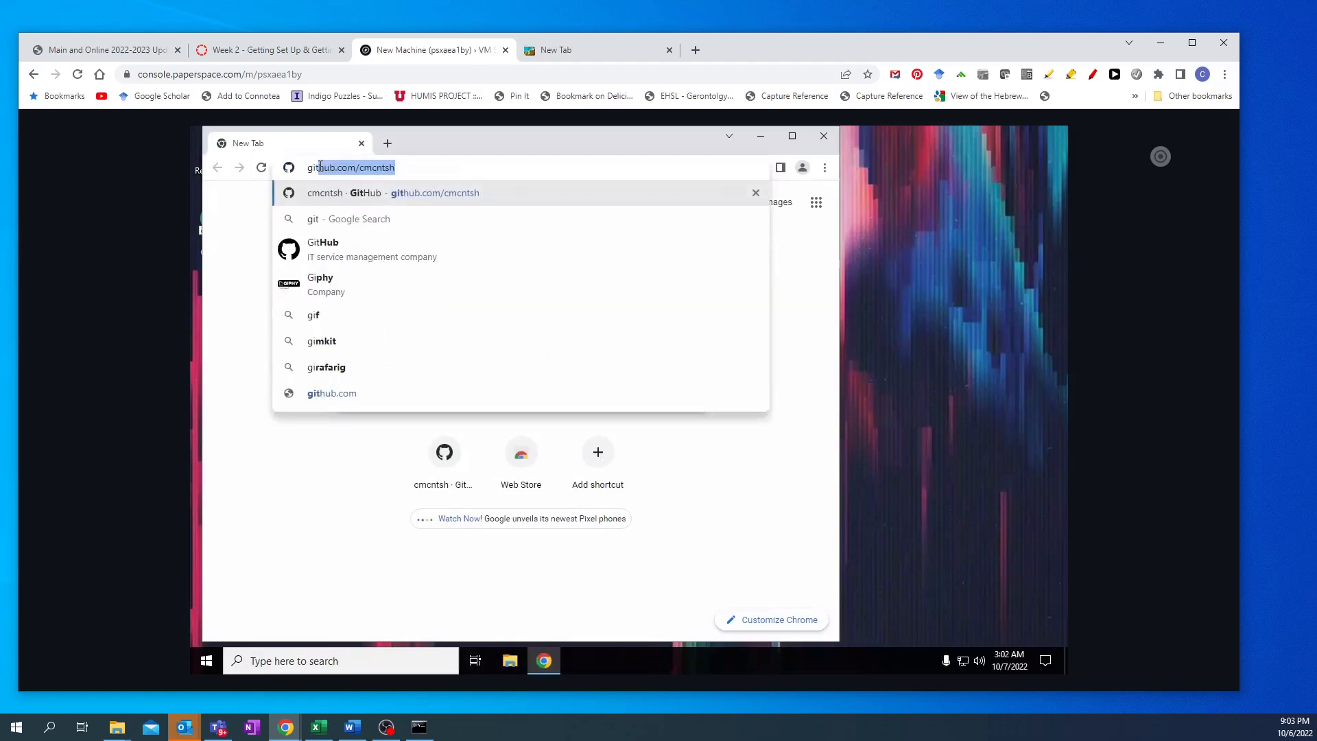
text(scm)
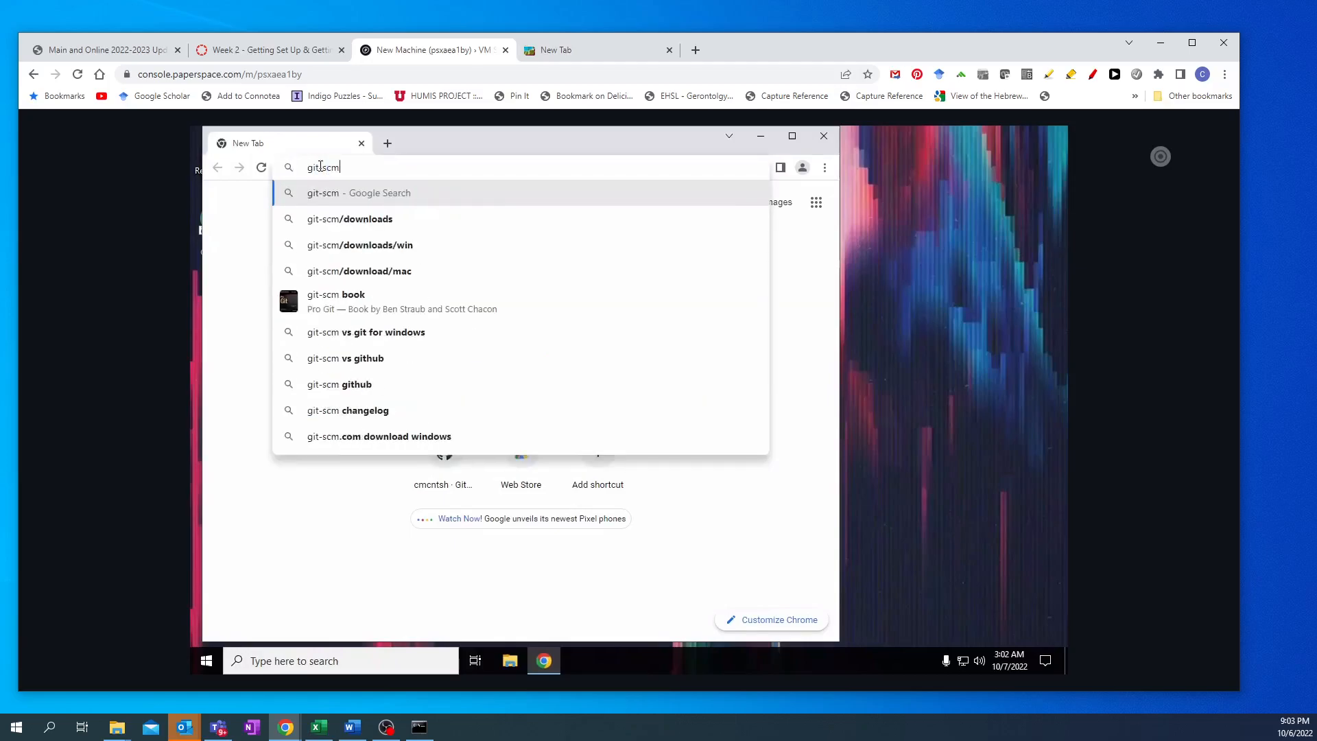
text(.co)
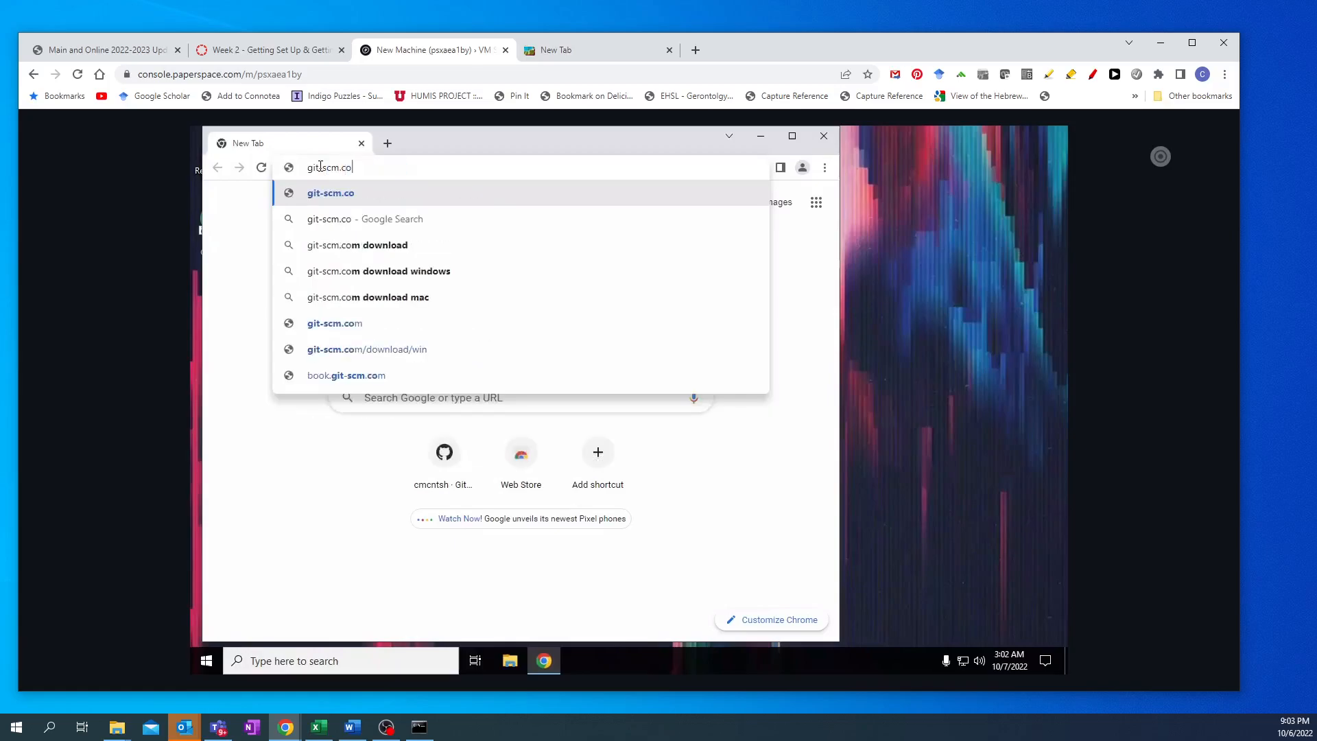
text(m/downloads)
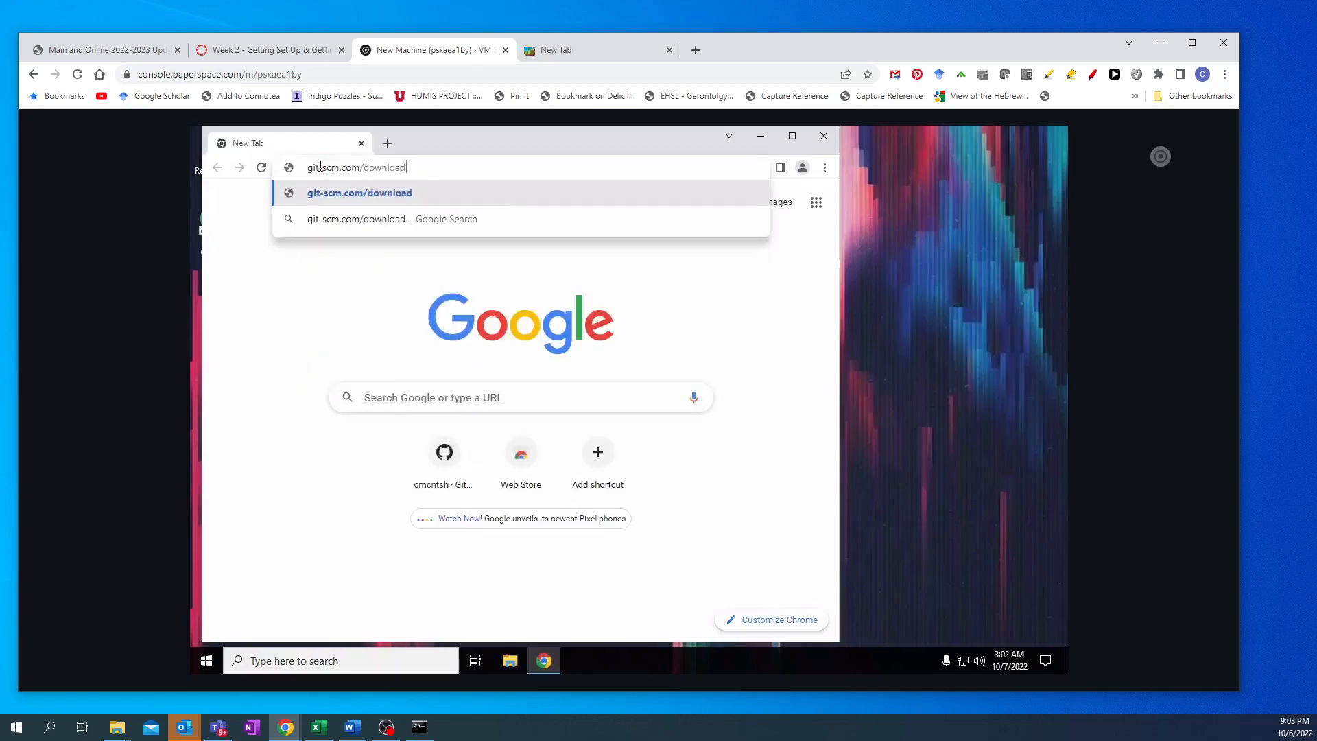
key(Return)
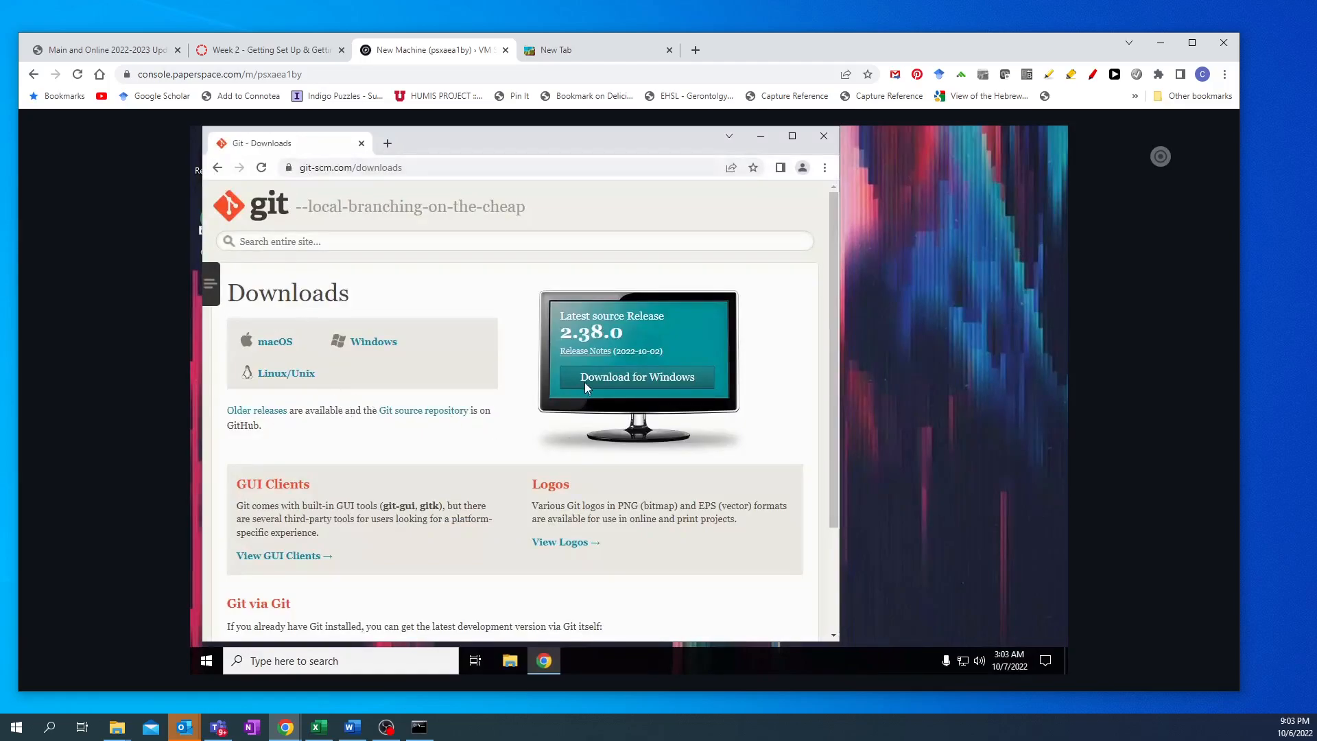
- Download the latest 64-bit Git for Windows installer, Git-2.38.0-64-bit.exe, and run it
click(618, 385)
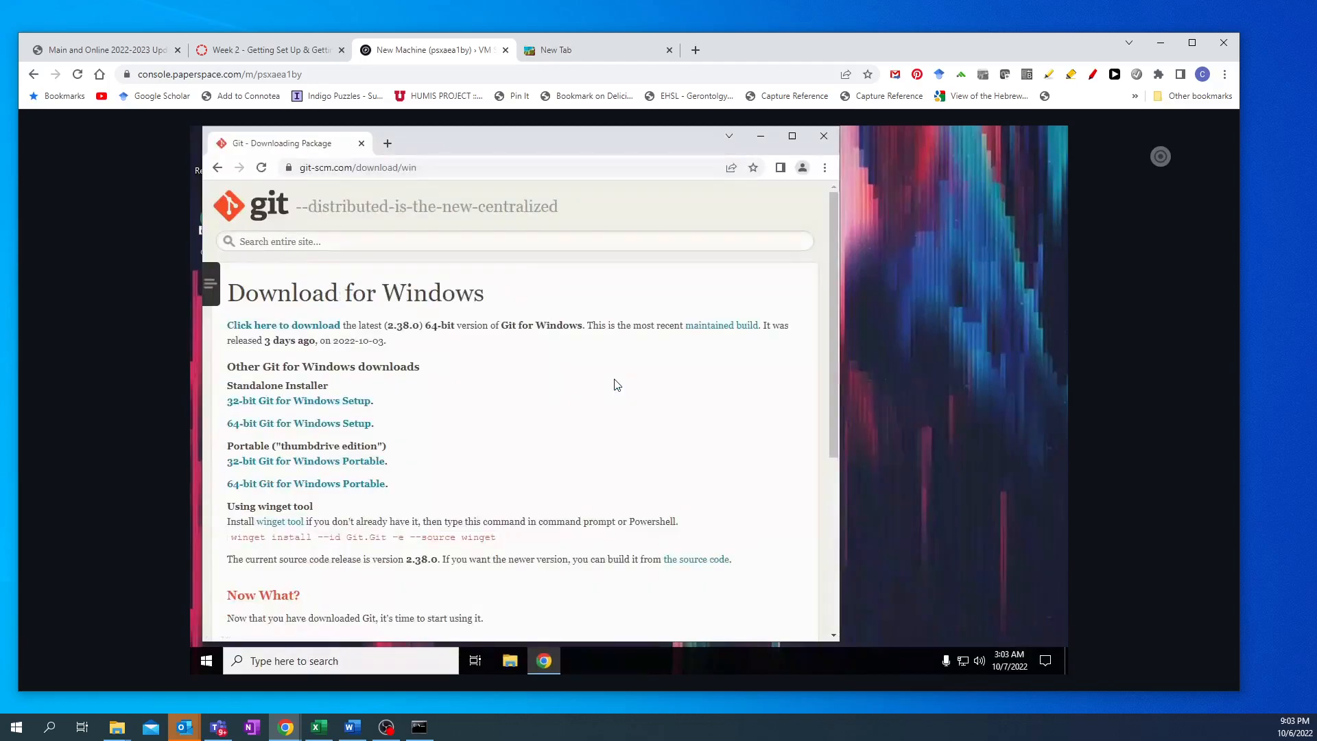
click(302, 330)
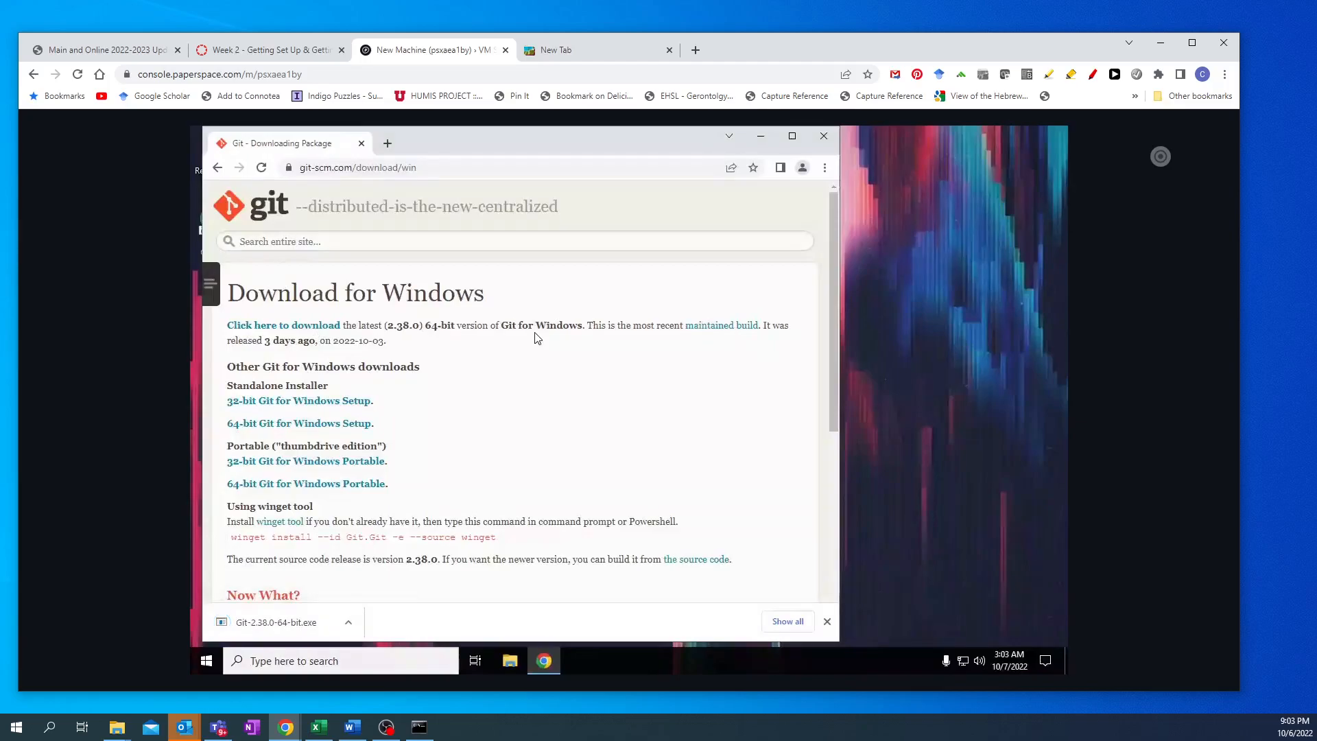
click(258, 623)
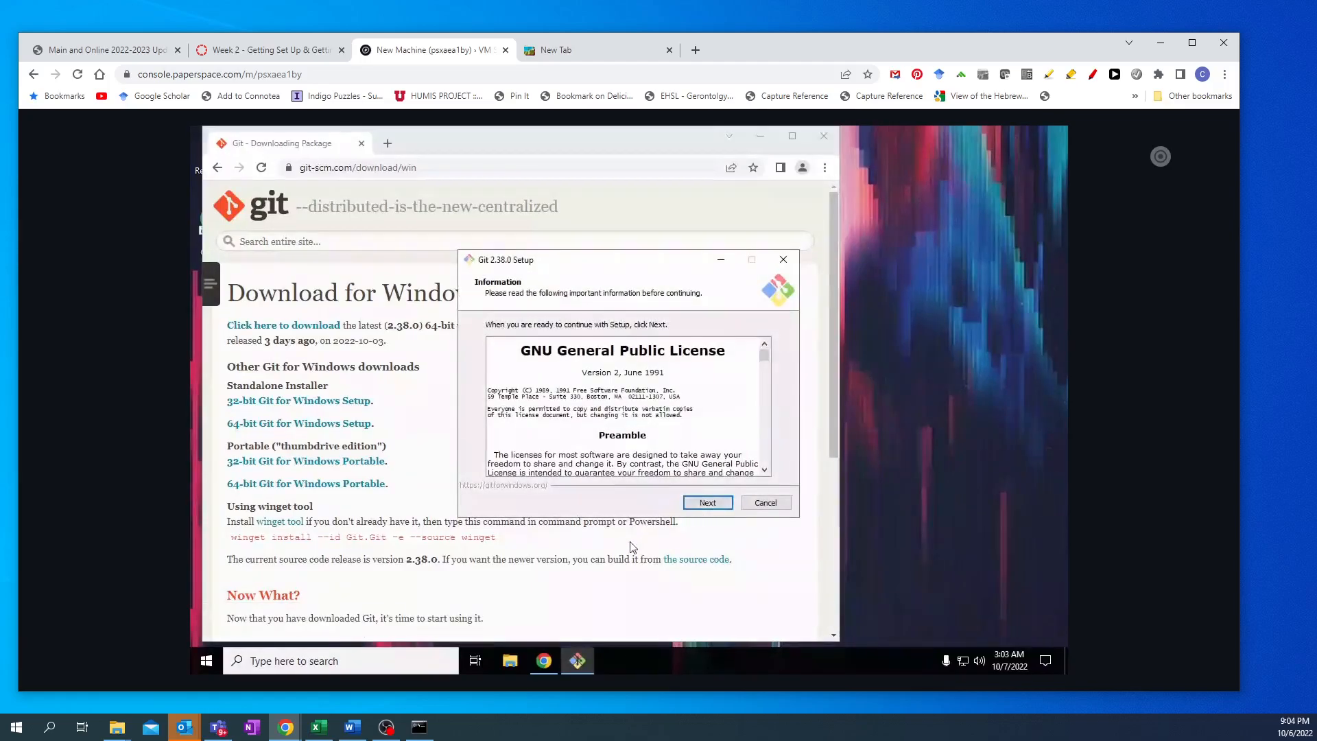
- Continue past the licence, keeping the C:\Program Files\Git destination, the preselected components and the Git Start Menu folder
click(708, 504)
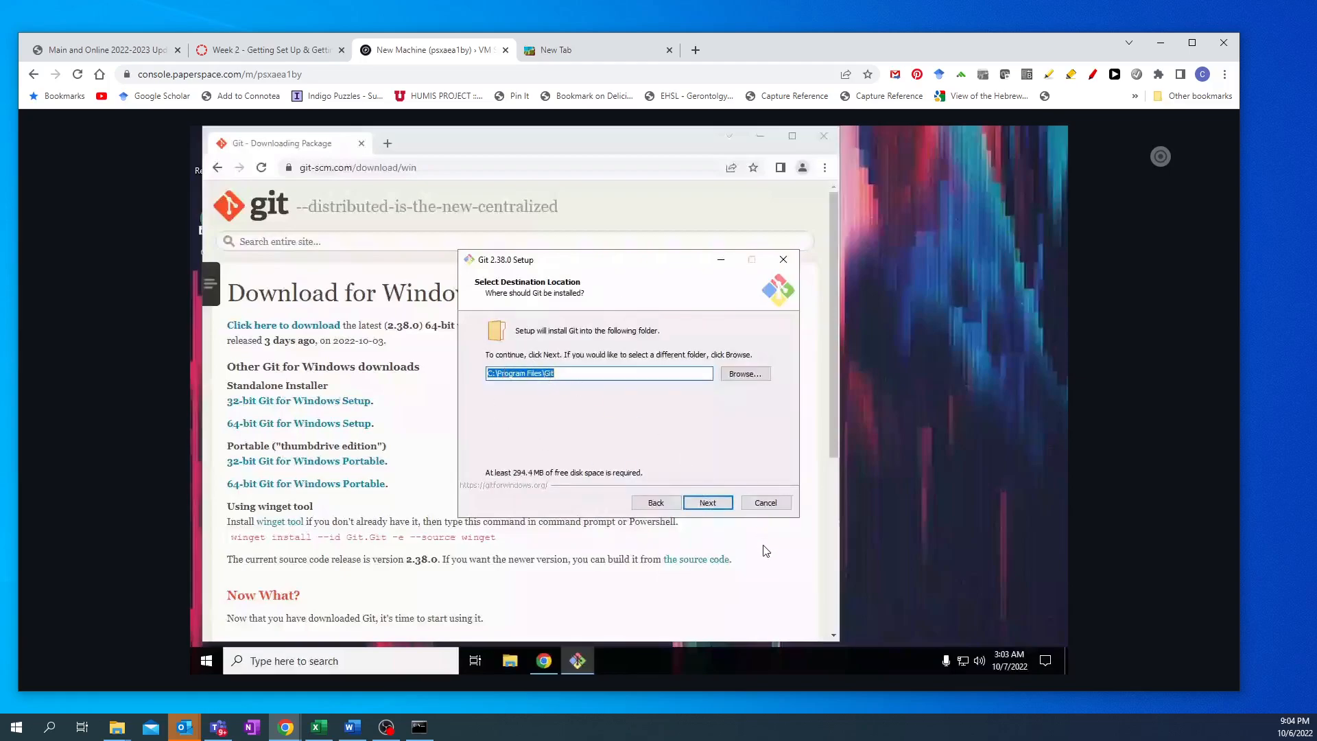
click(708, 503)
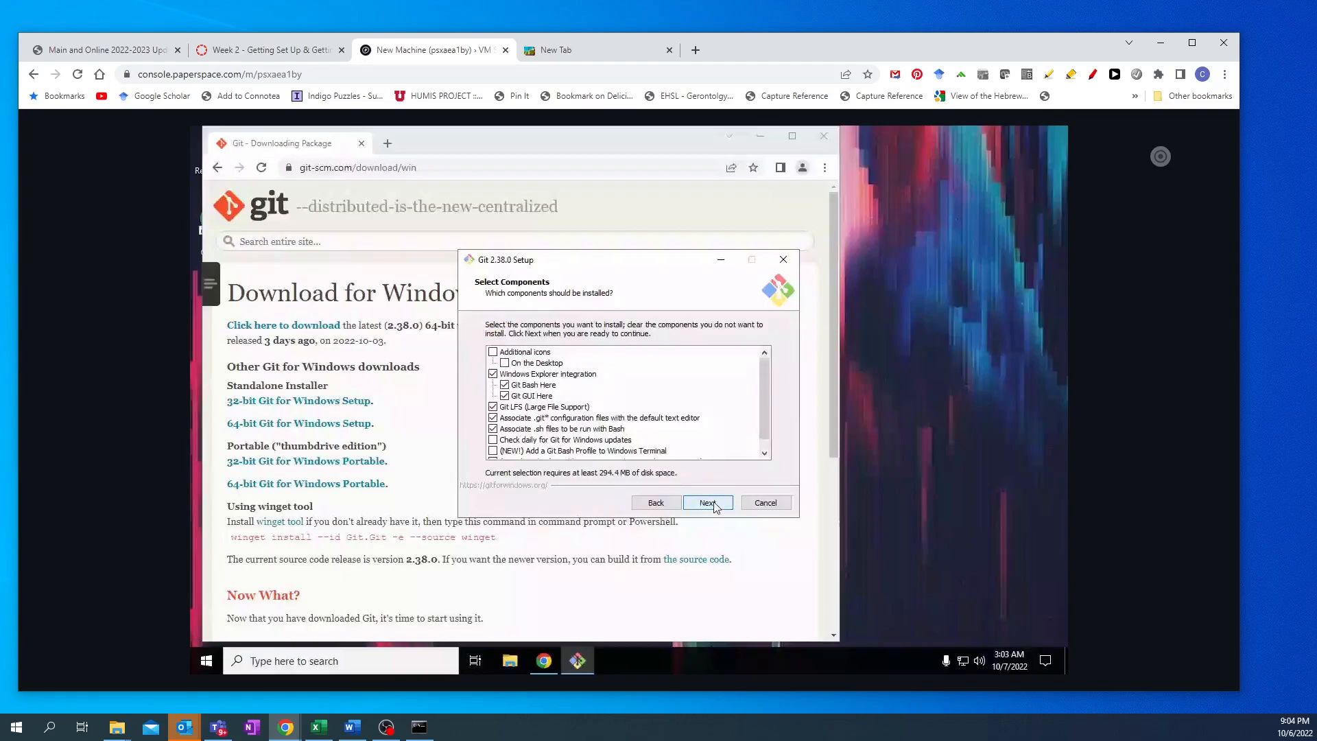
click(713, 506)
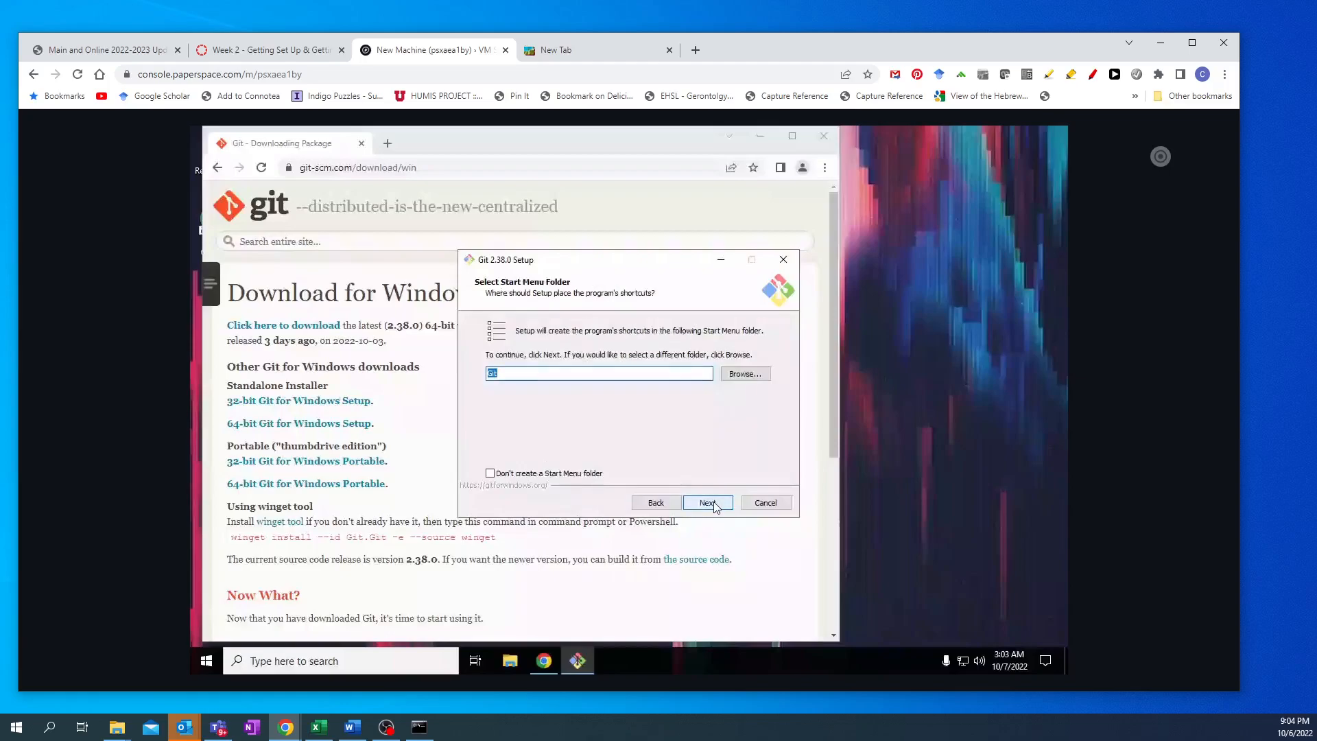
click(713, 506)
click(657, 503)
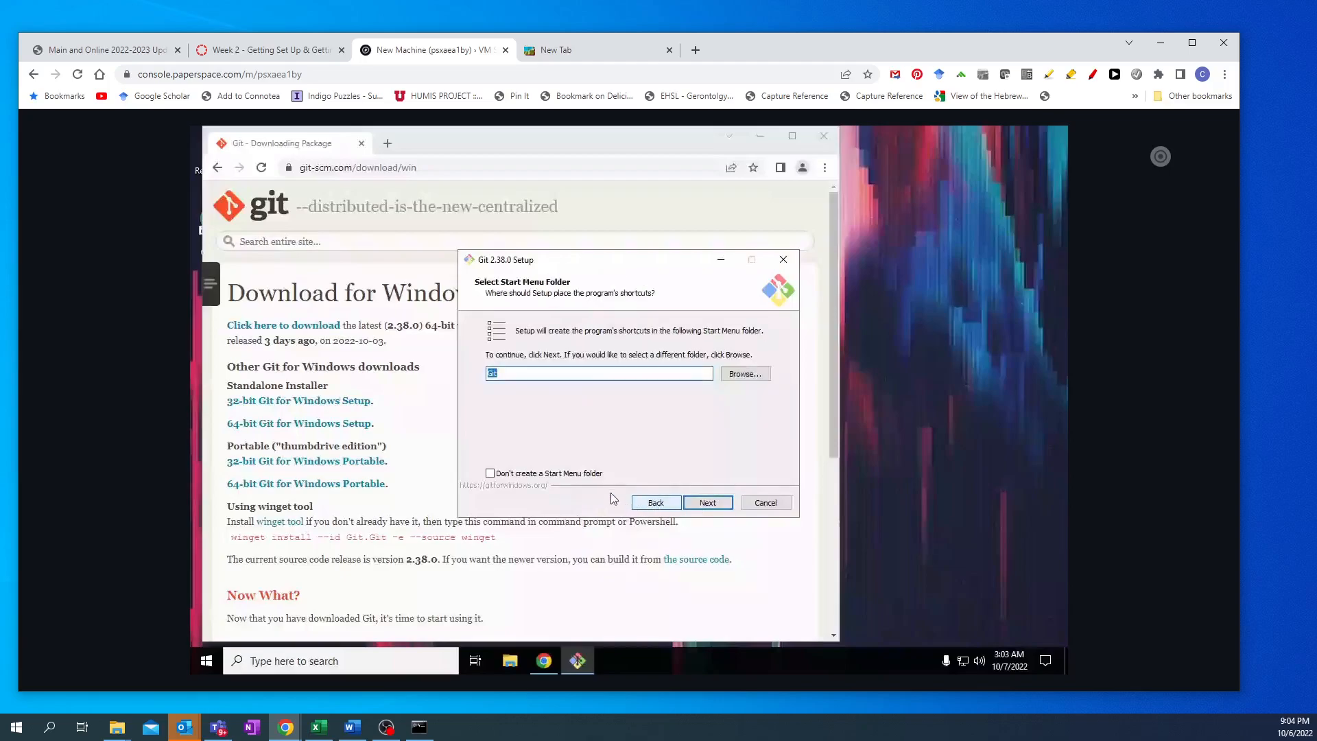
click(707, 503)
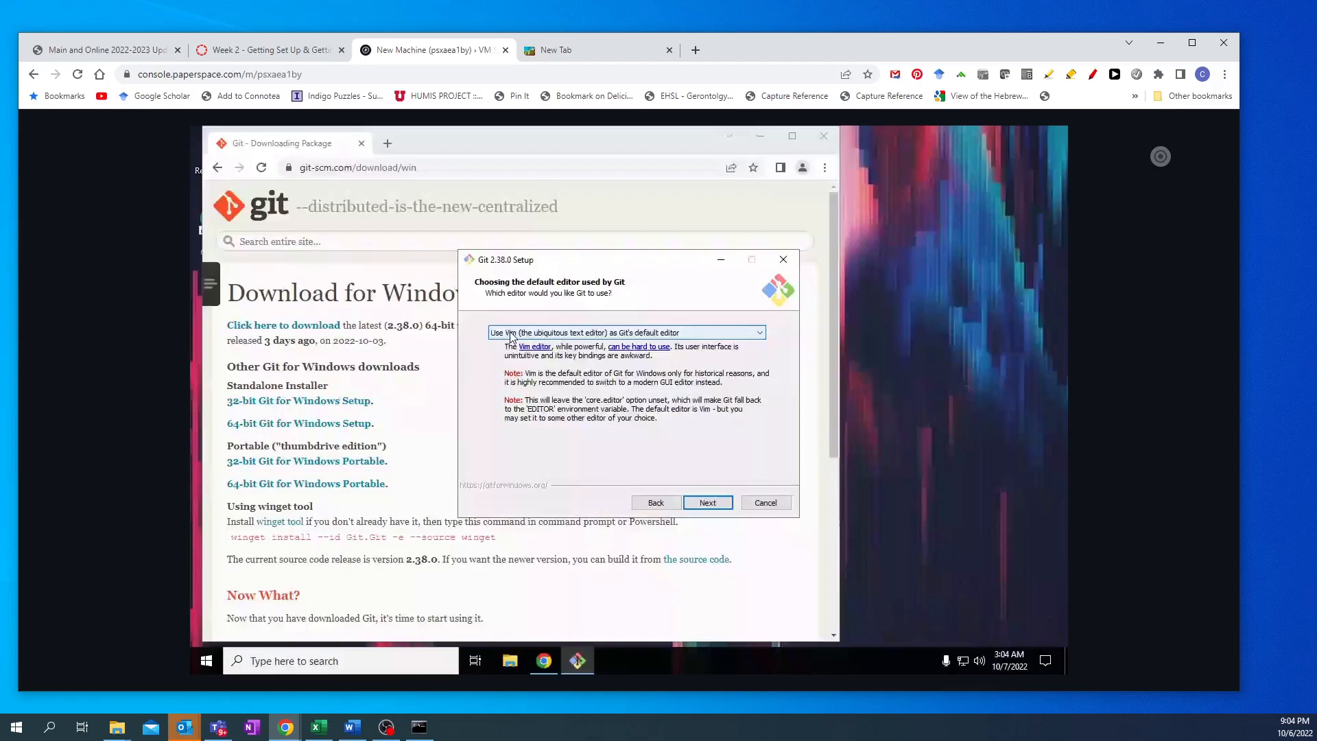
- Set Notepad as Git's default editor and override the initial branch name for new repositories with main
click(763, 335)
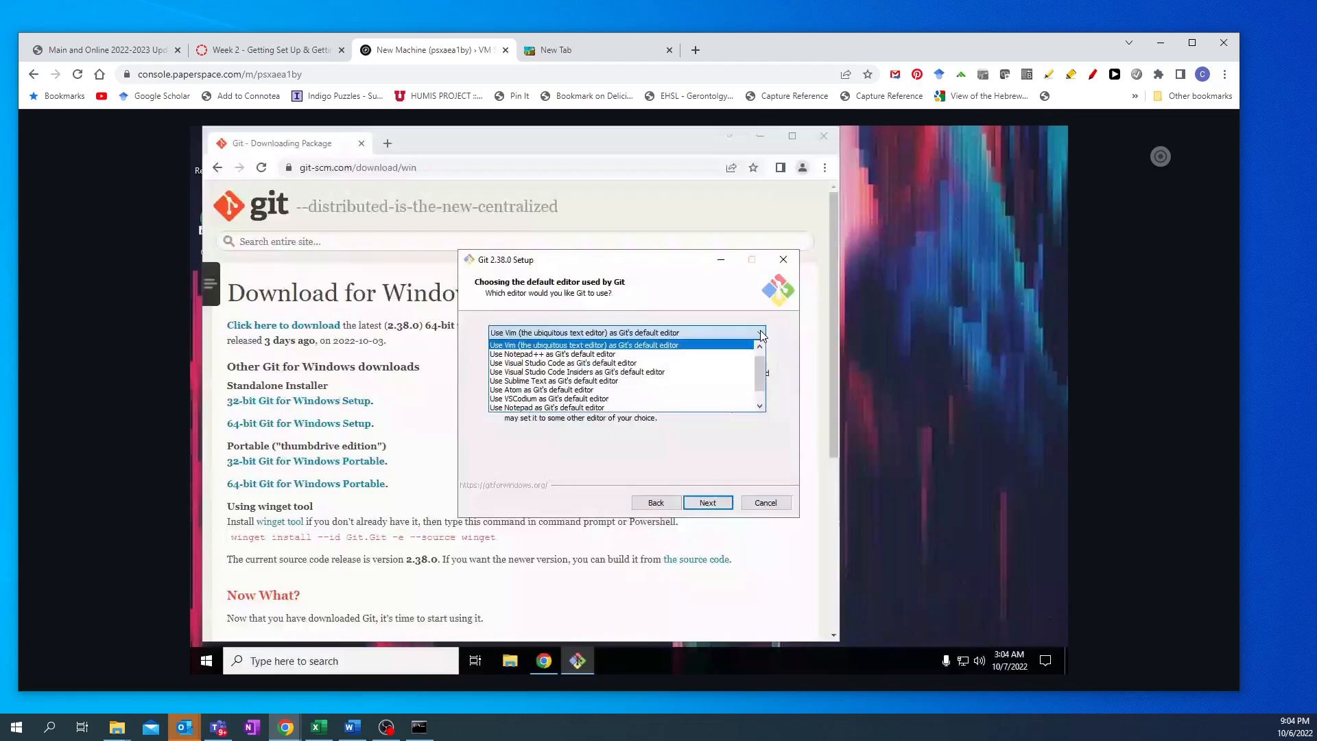
click(542, 409)
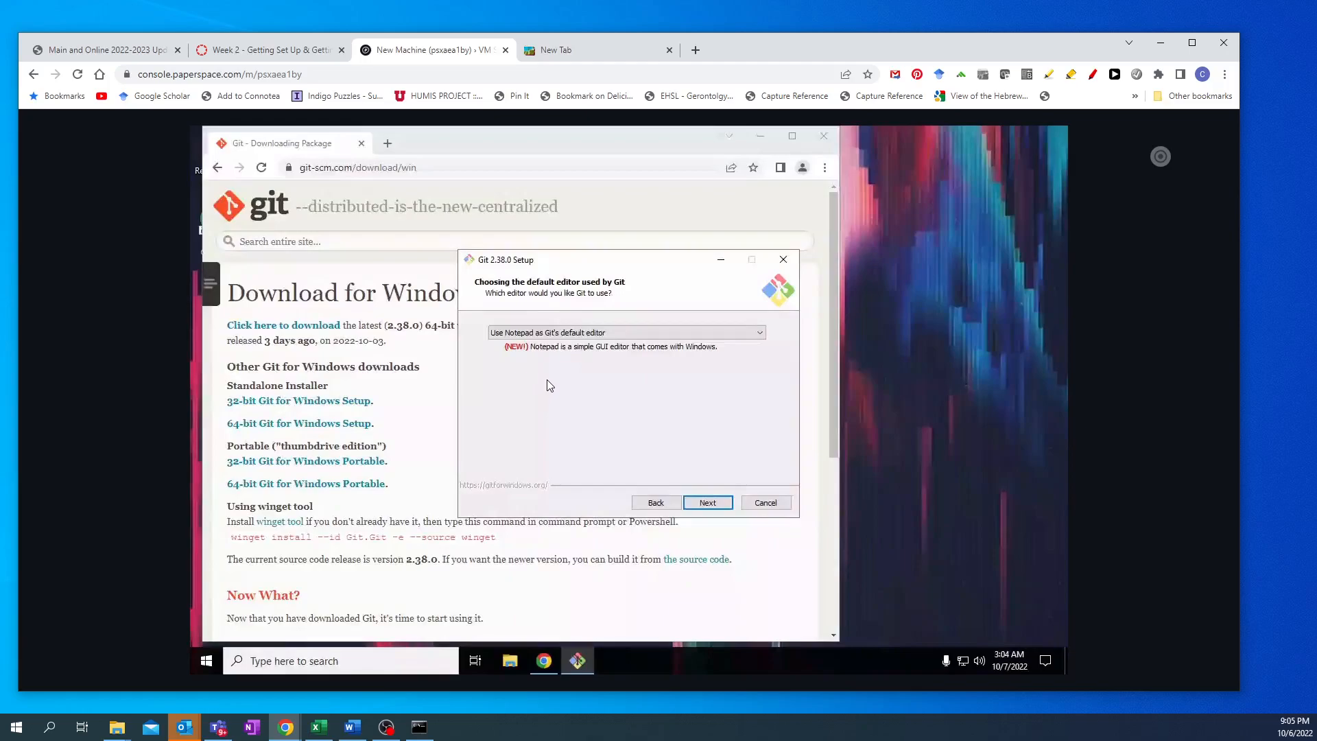
click(712, 507)
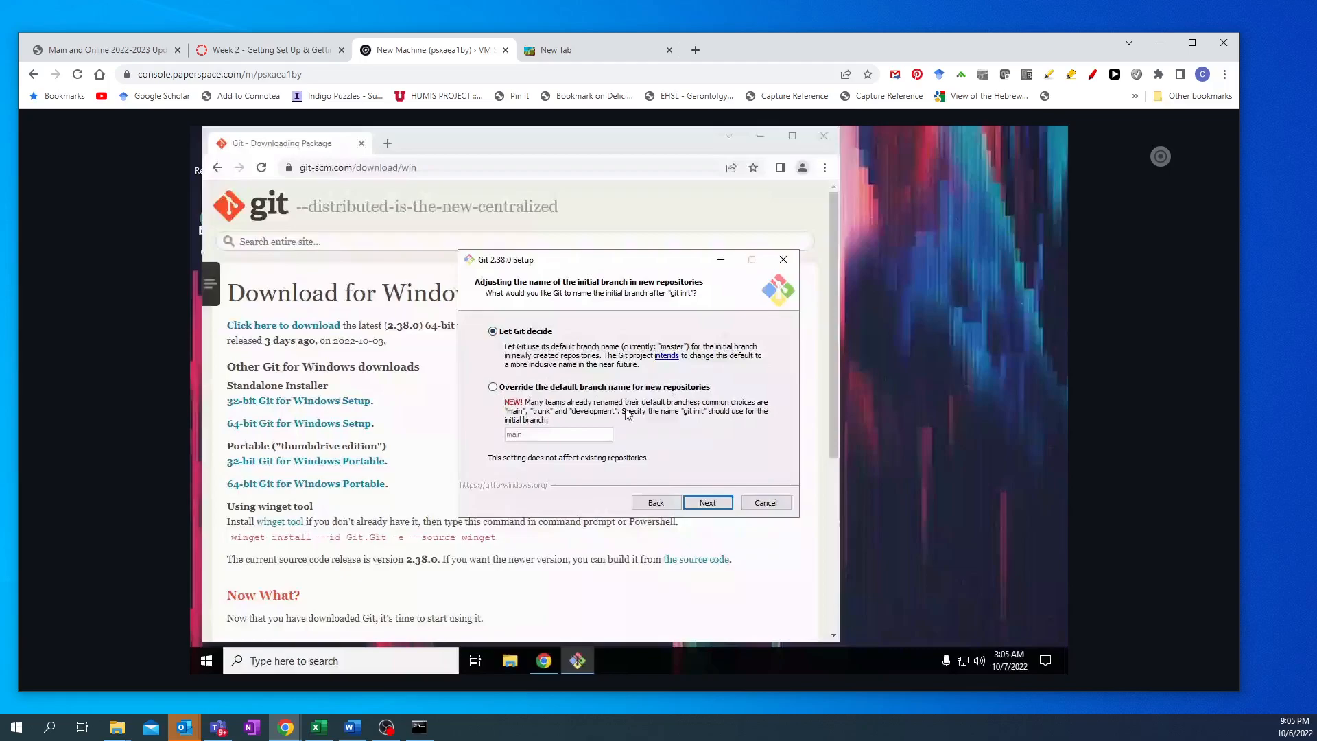
click(493, 387)
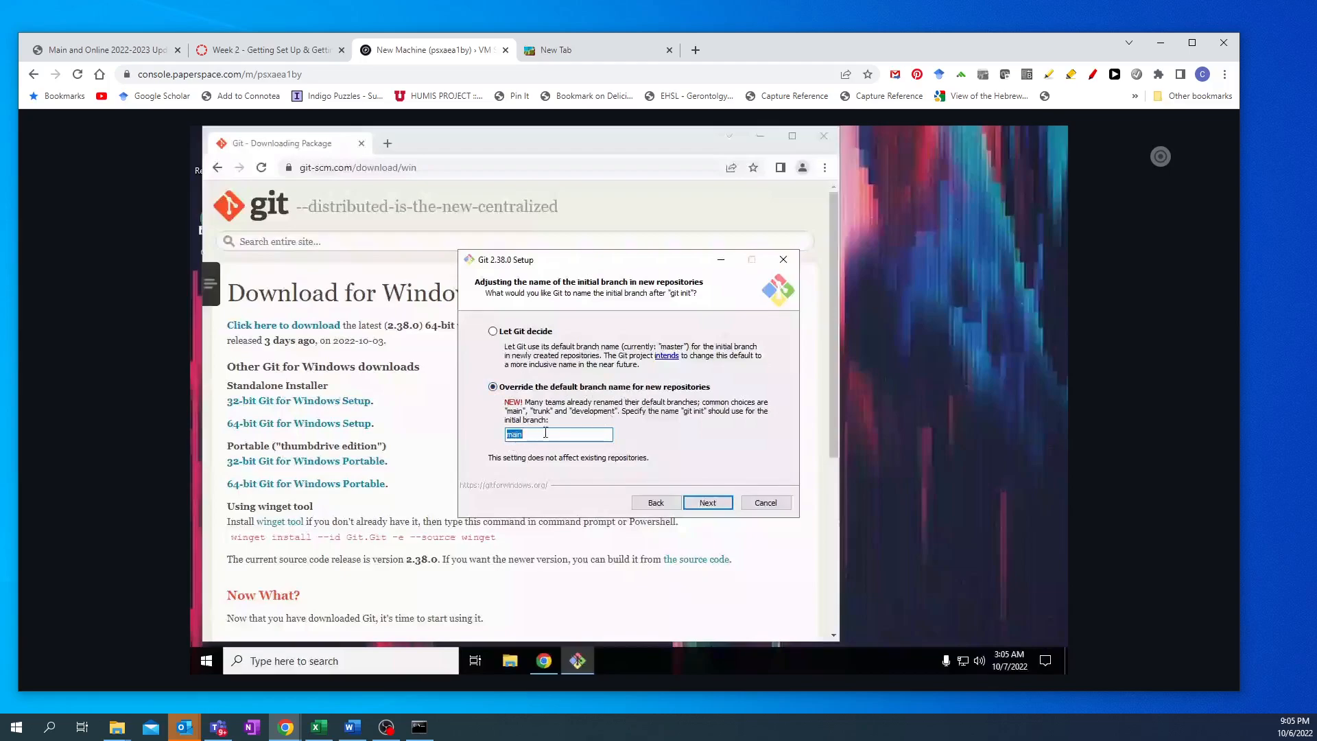
click(707, 505)
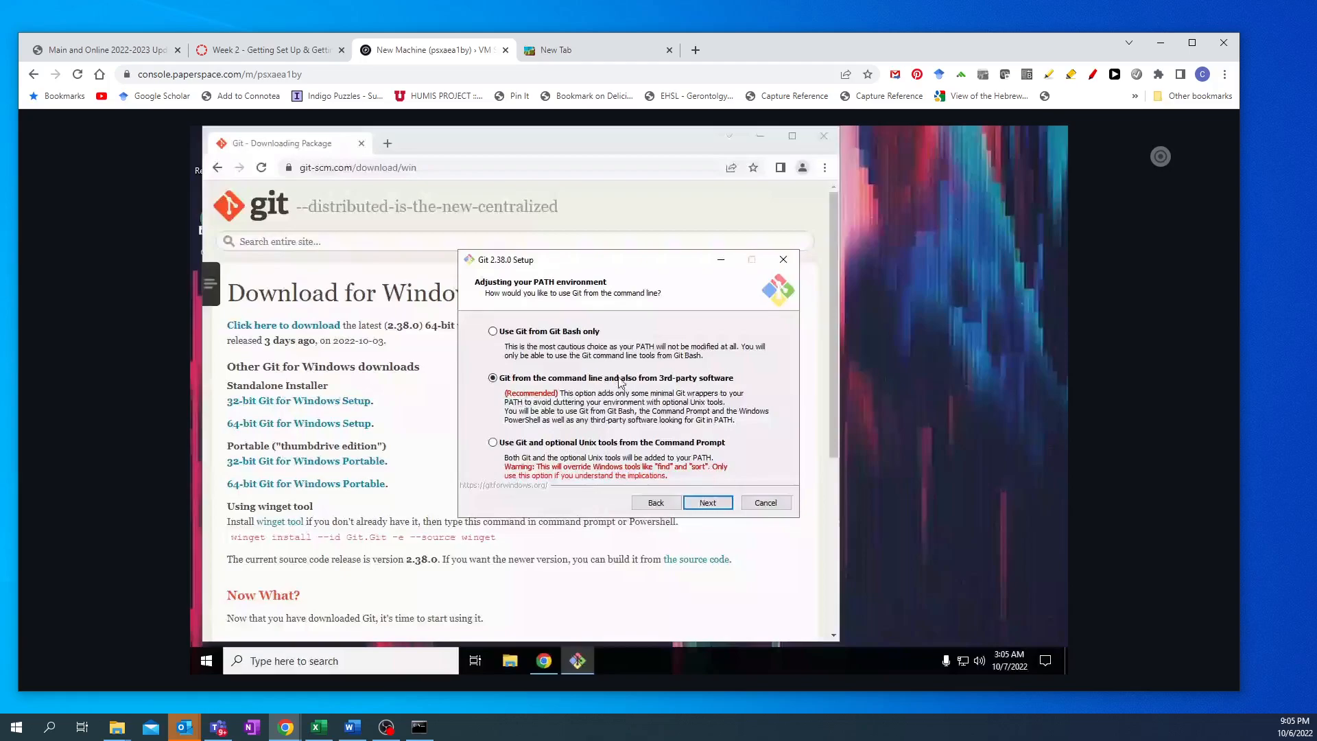
- Keep the recommended command-line and 3rd-party PATH option, bundled OpenSSH and the OpenSSL library for HTTPS
click(703, 504)
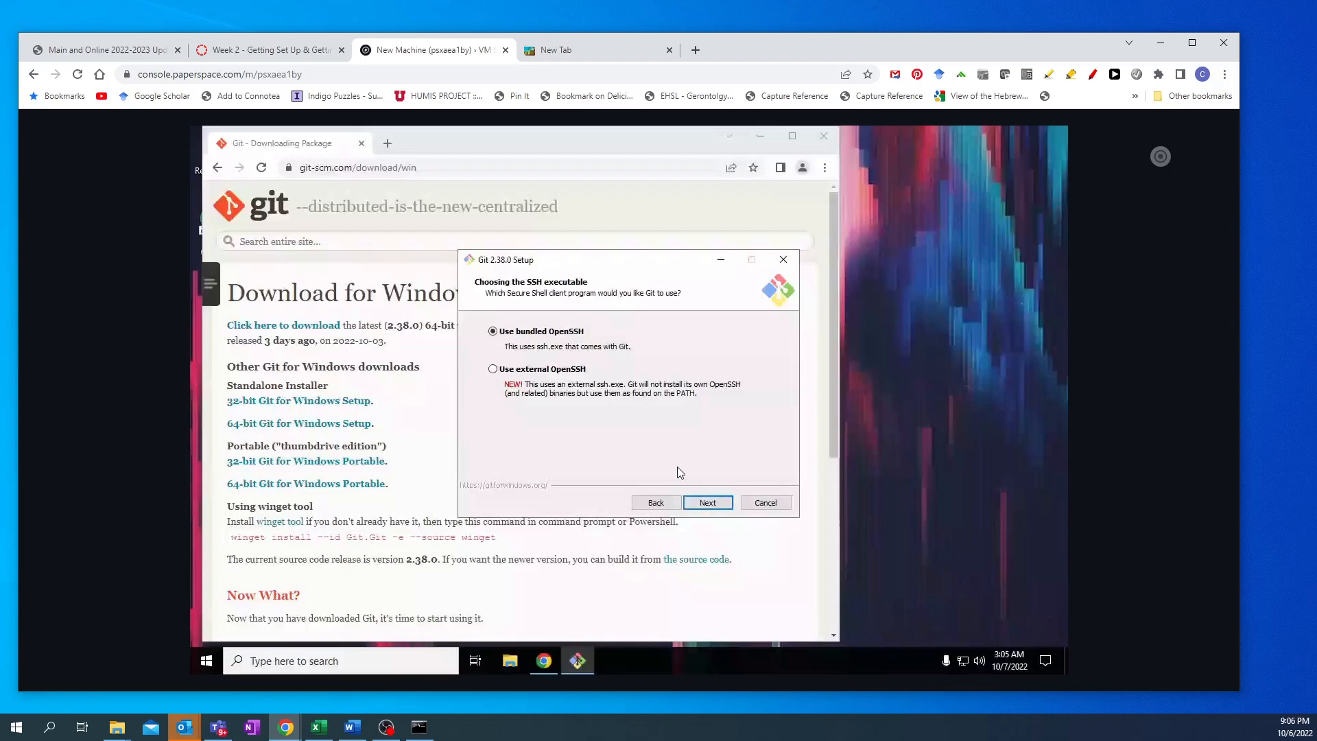
click(705, 504)
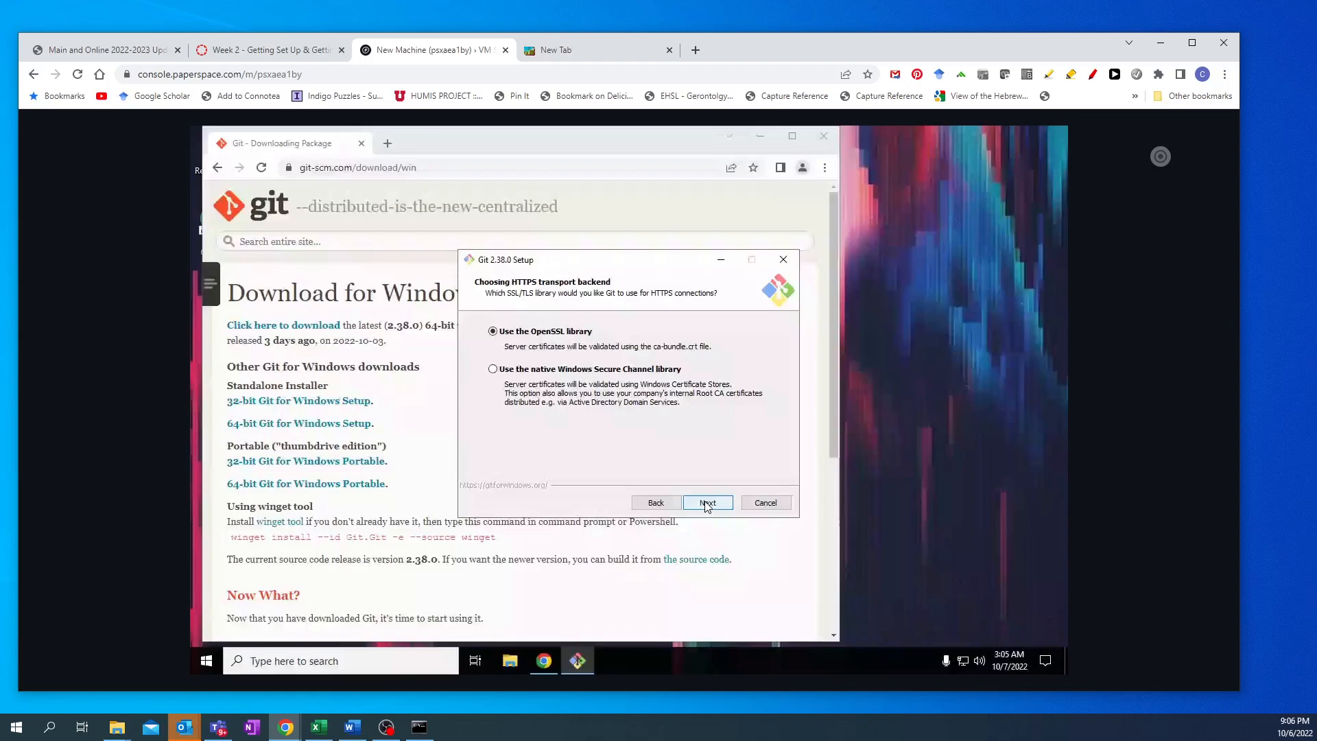
click(710, 504)
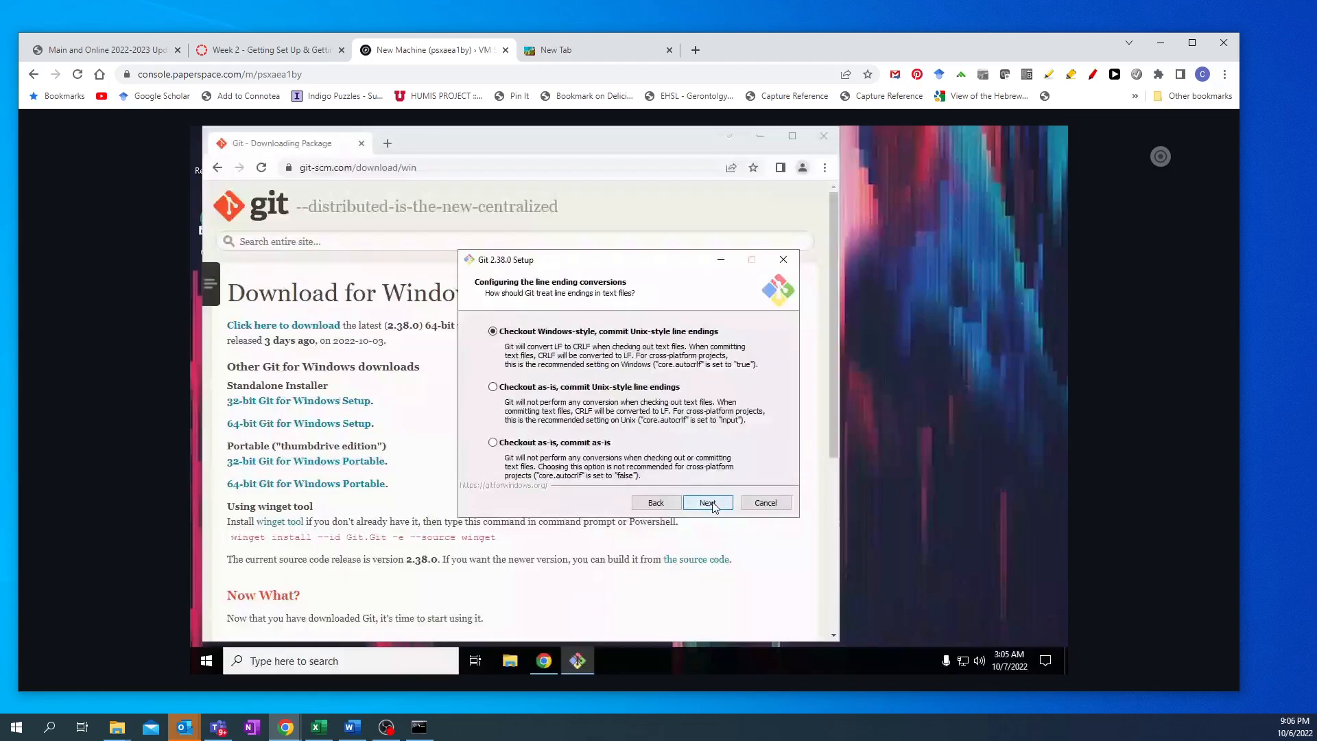
- Keep Windows-style checkout with Unix-style commit line endings, MinTTY as terminal, and the default fast-forward or merge for git pull
click(714, 505)
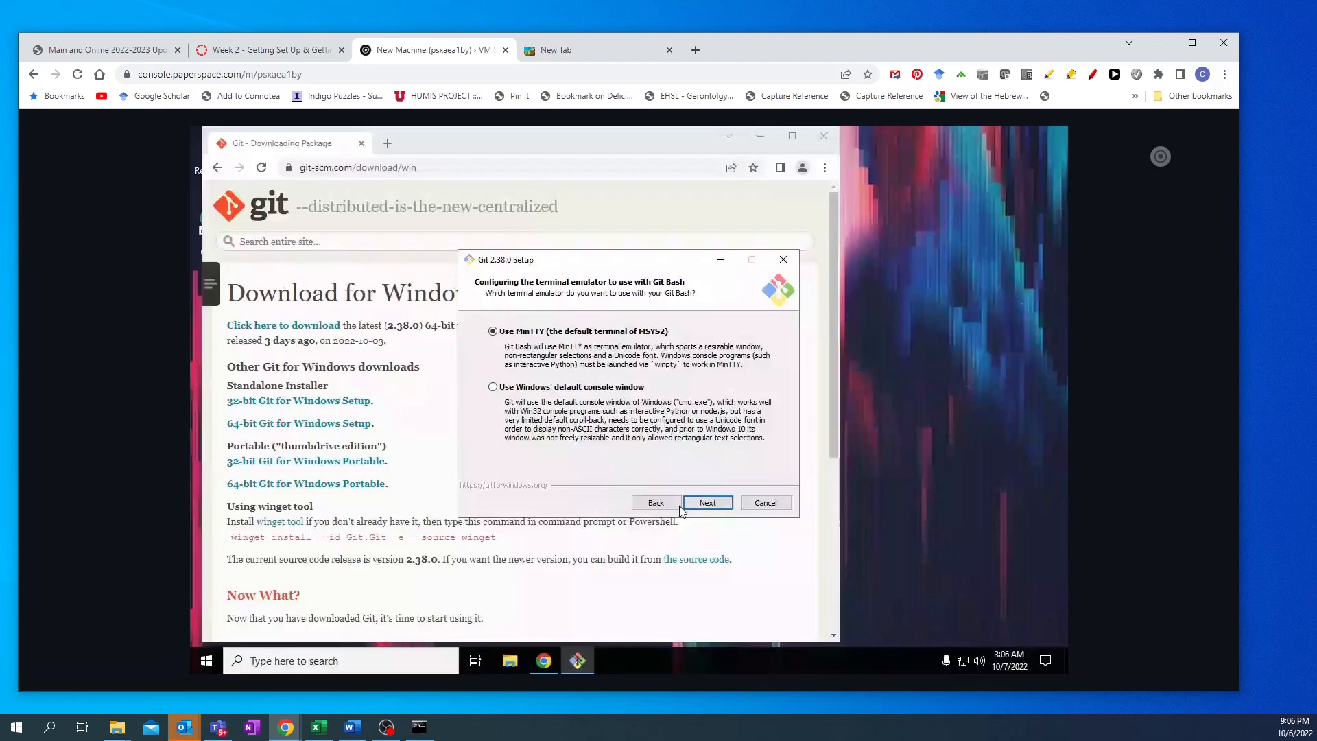
click(708, 504)
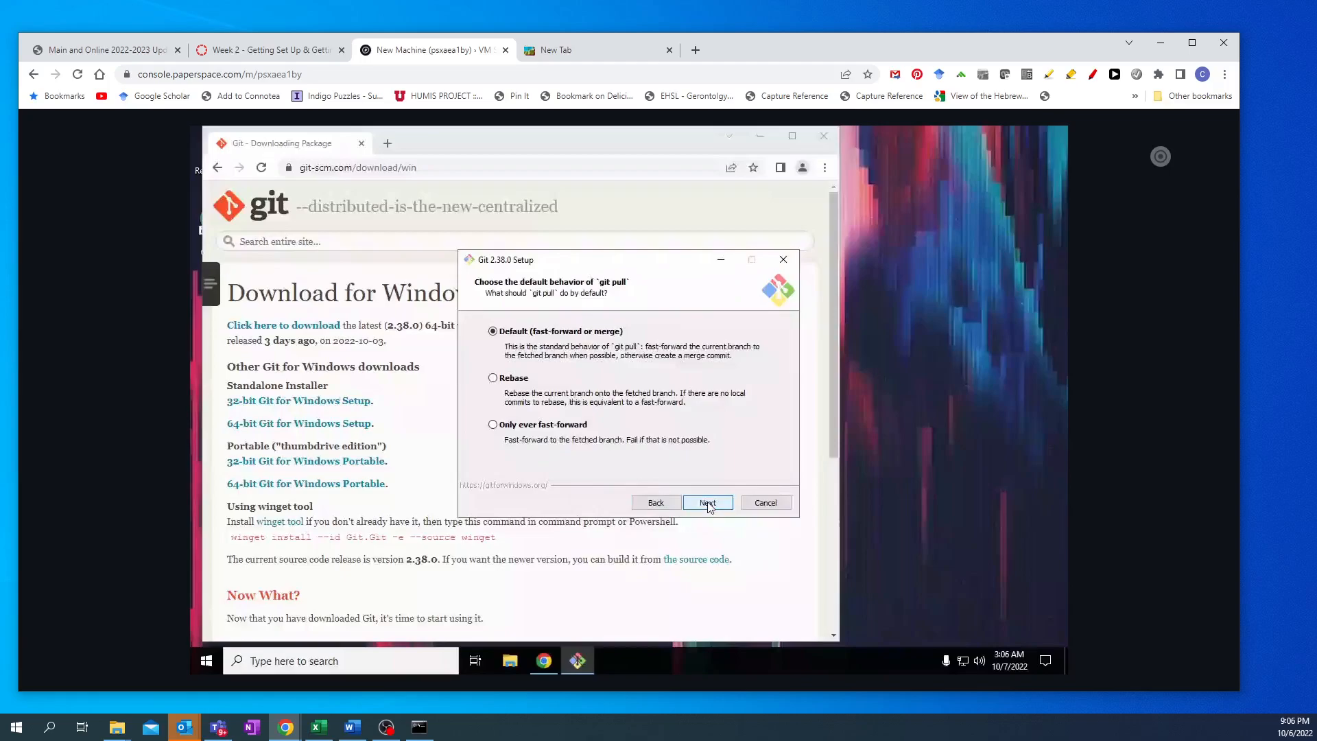
click(707, 504)
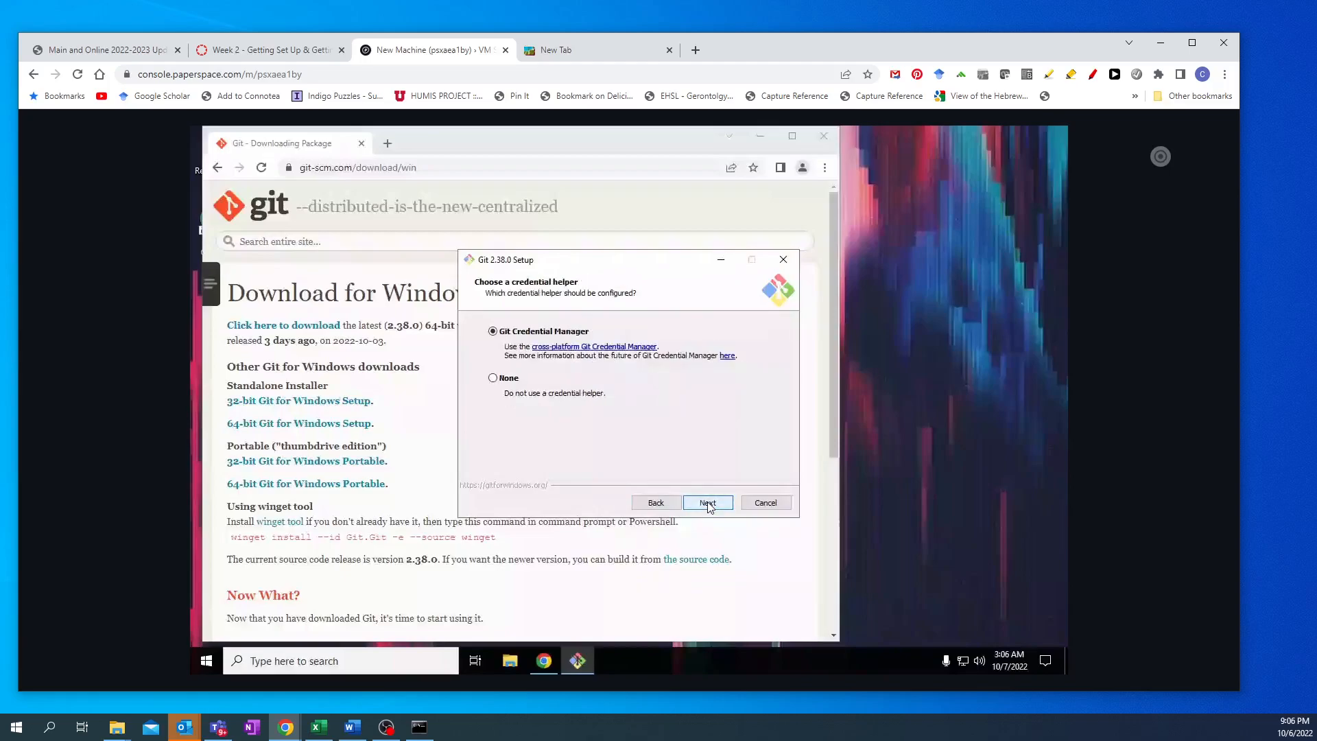
- Install Git with Git Credential Manager, file system caching and no experimental options, and finish setup without viewing the release notes
click(707, 504)
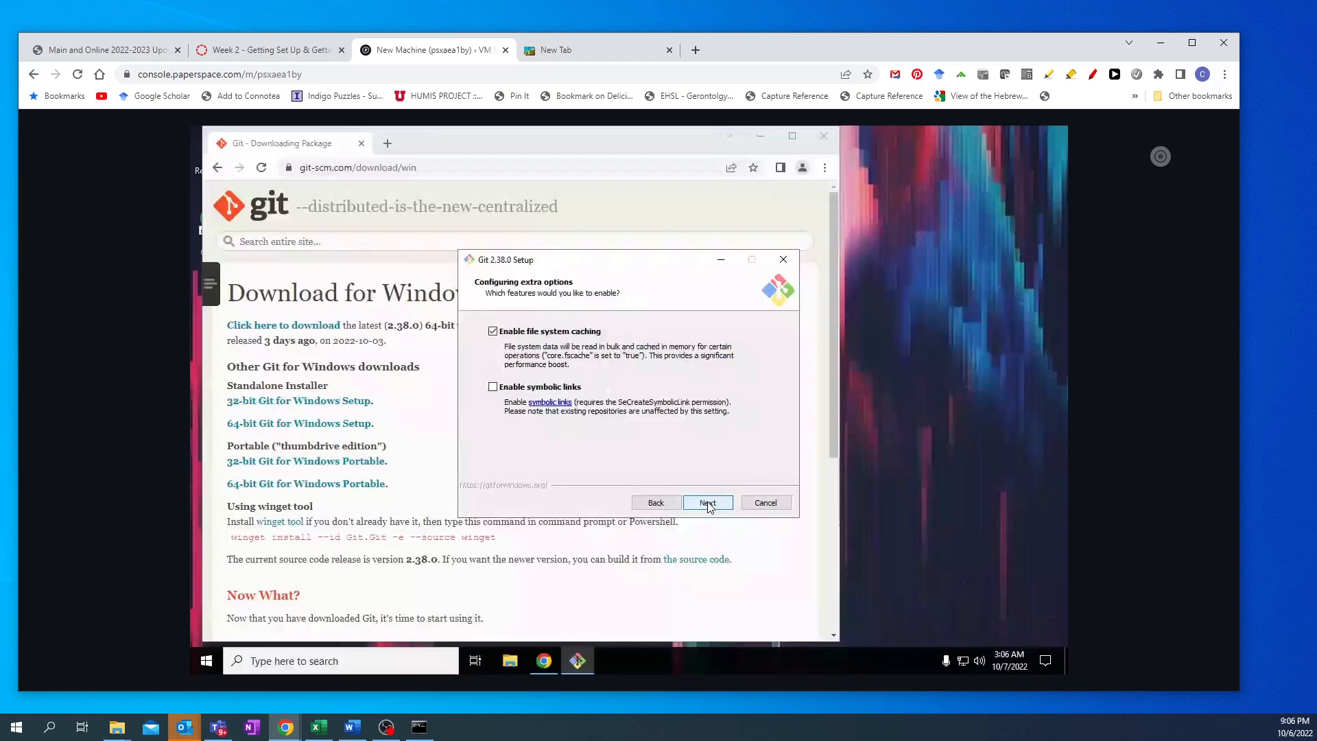
click(707, 504)
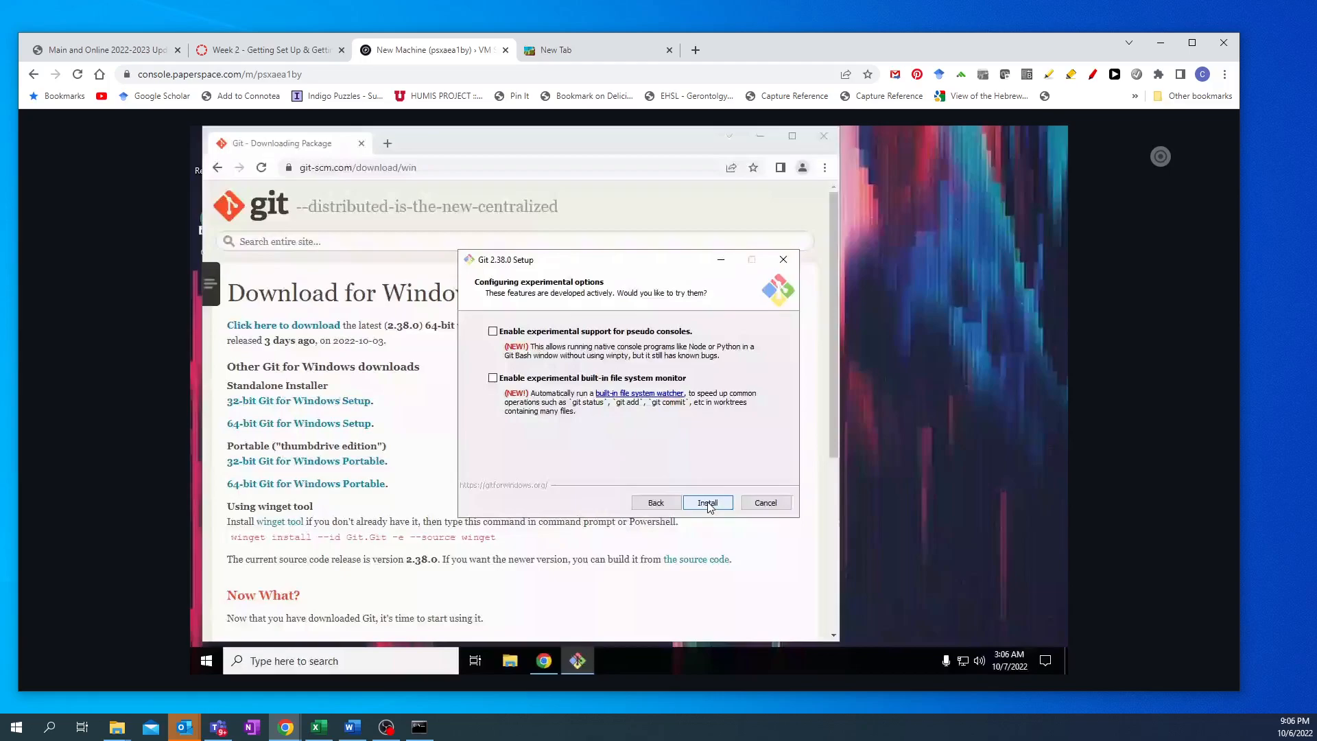
click(708, 504)
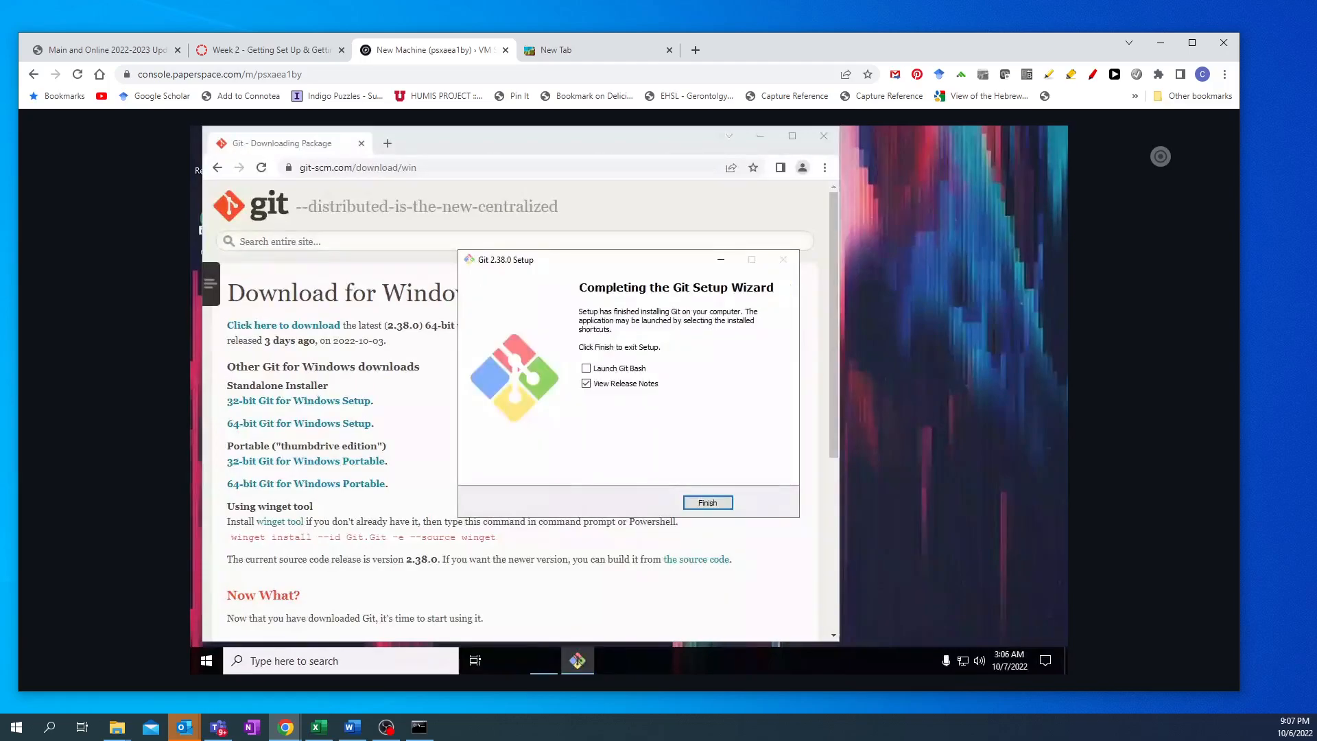
click(587, 384)
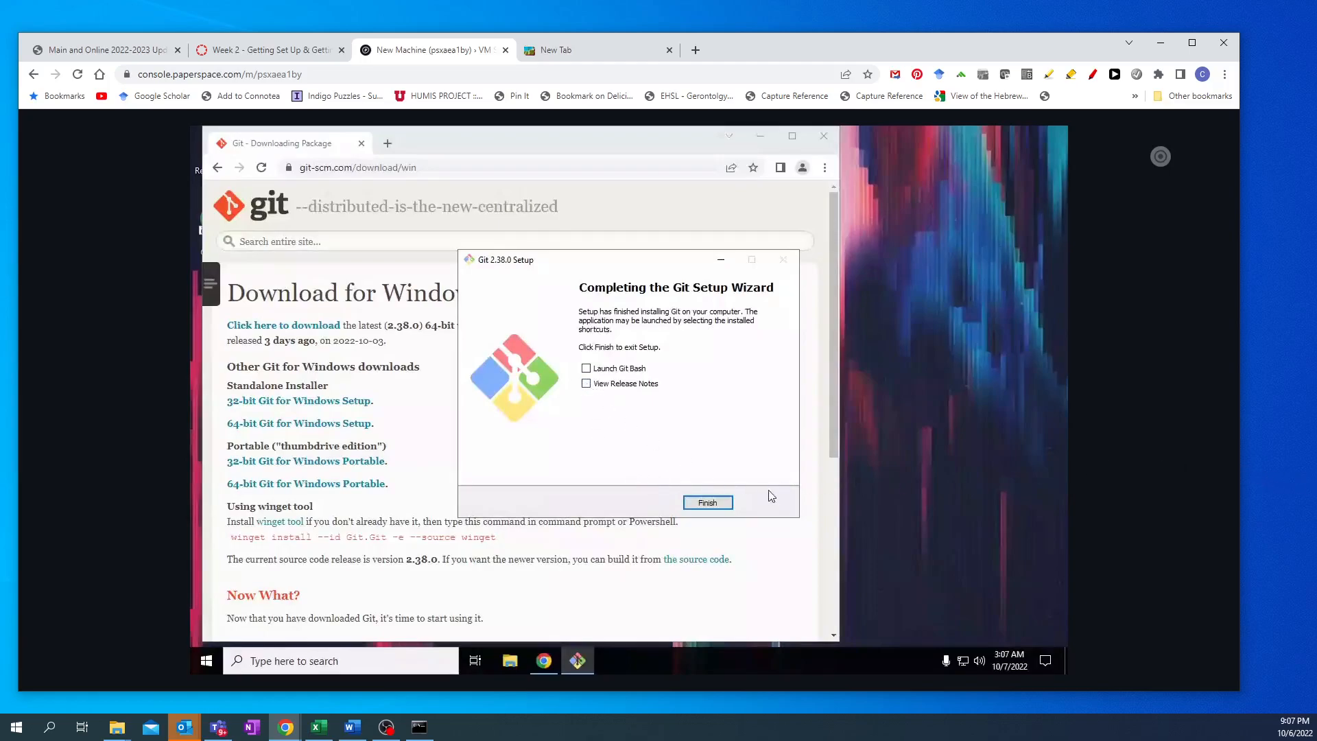
click(705, 502)
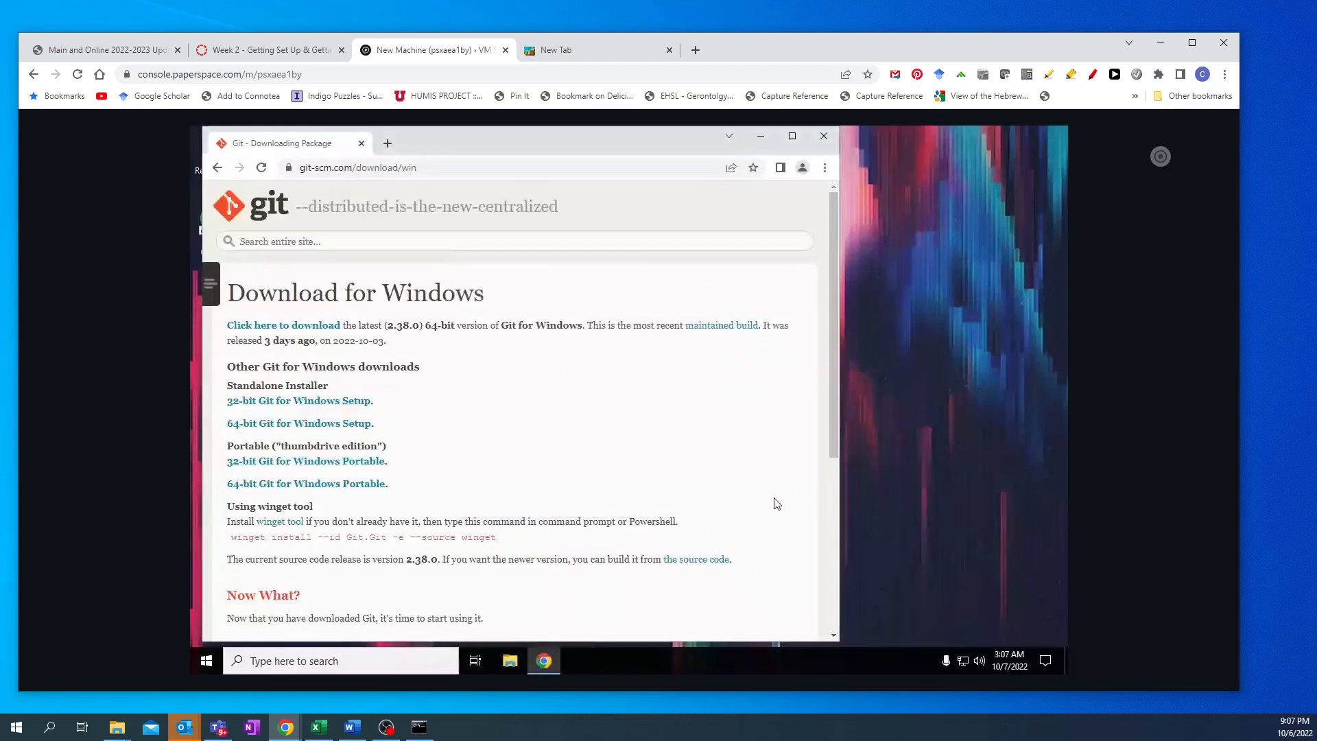
- Open Command Prompt on the virtual machine and run git --version to check the installation
click(207, 662)
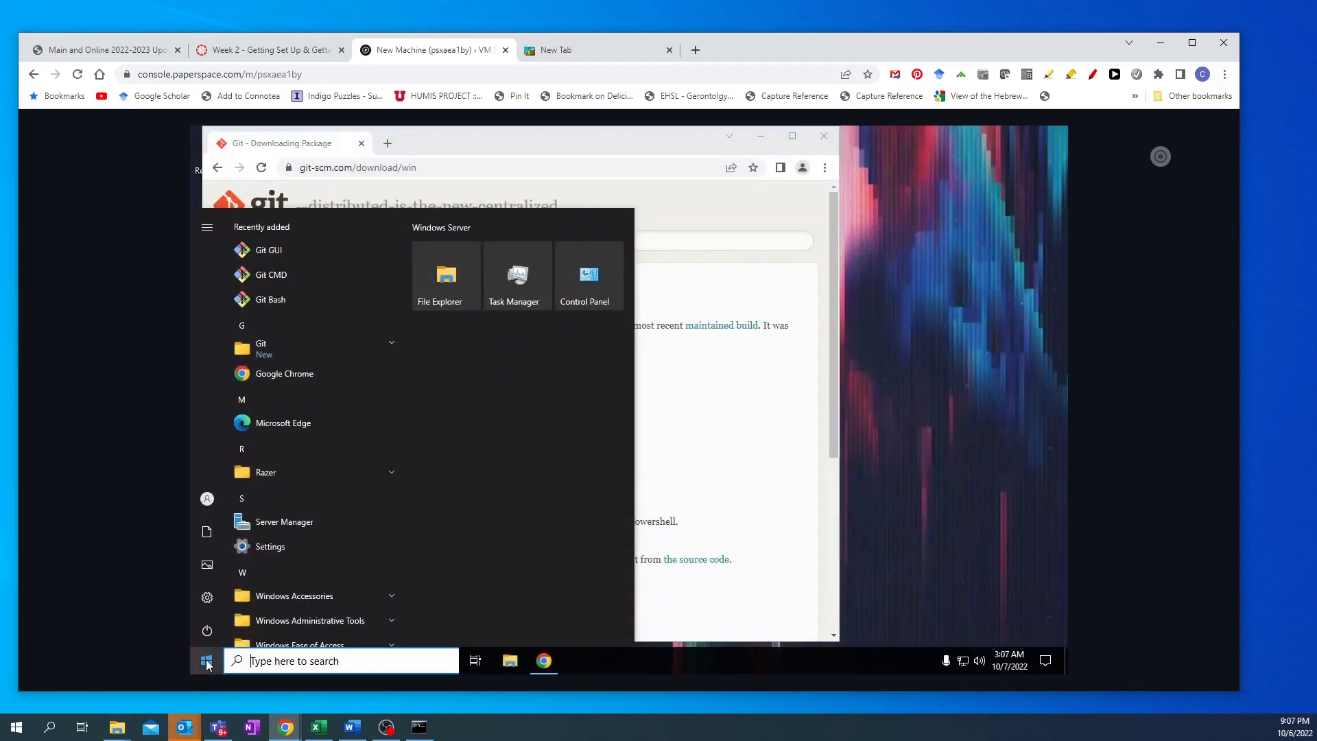
text(com)
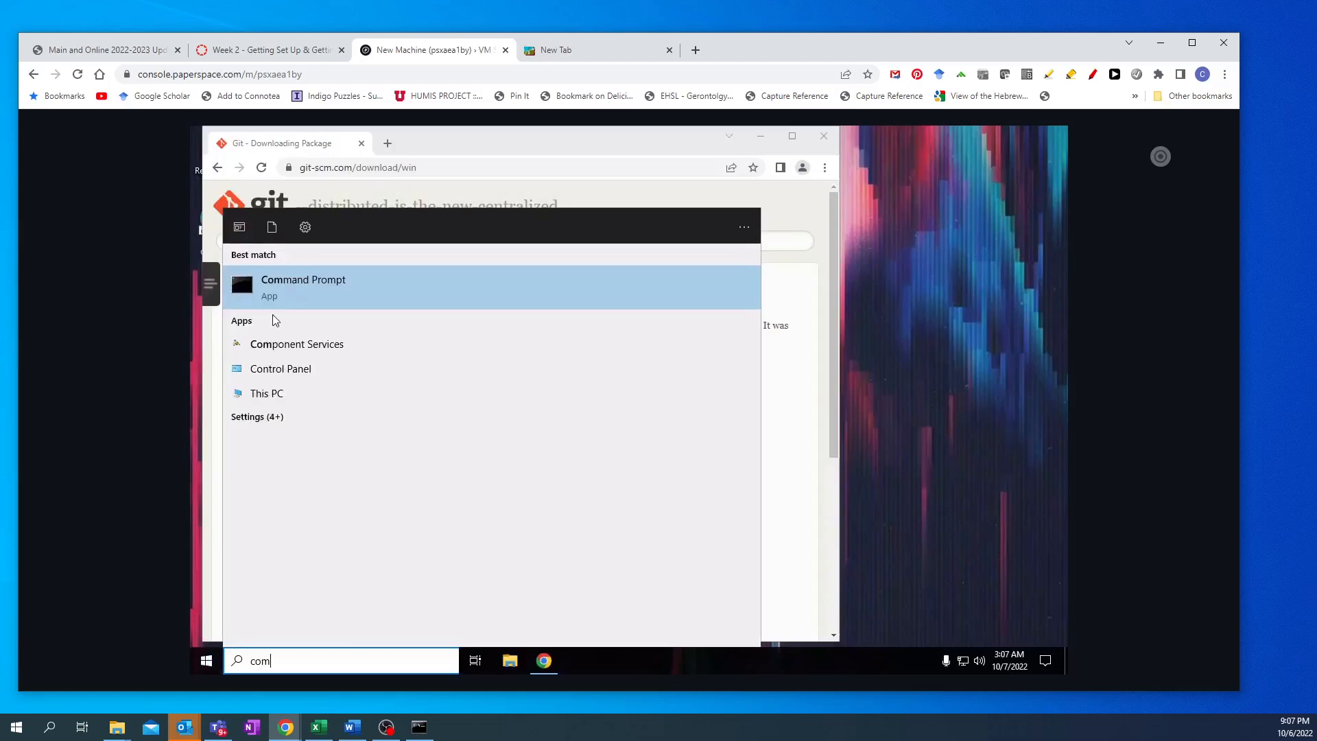
click(267, 284)
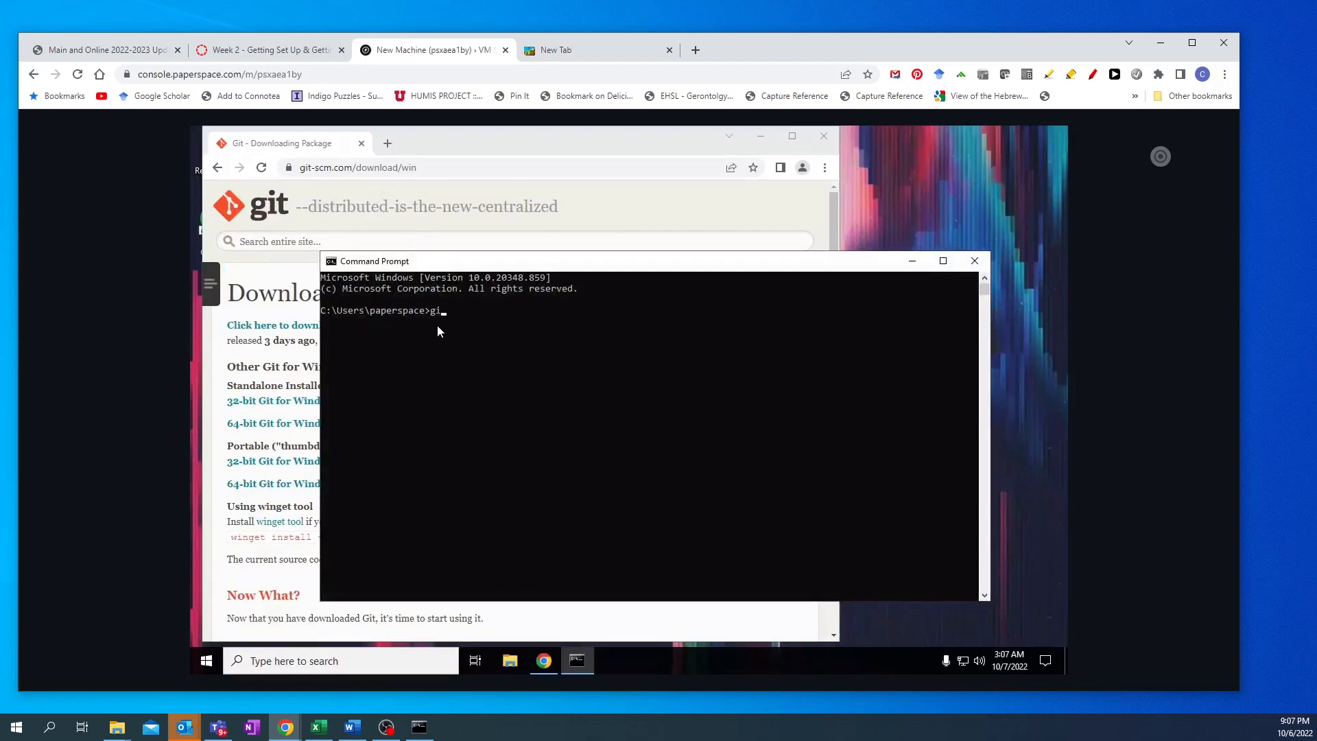
text(ersion)
key(Return)
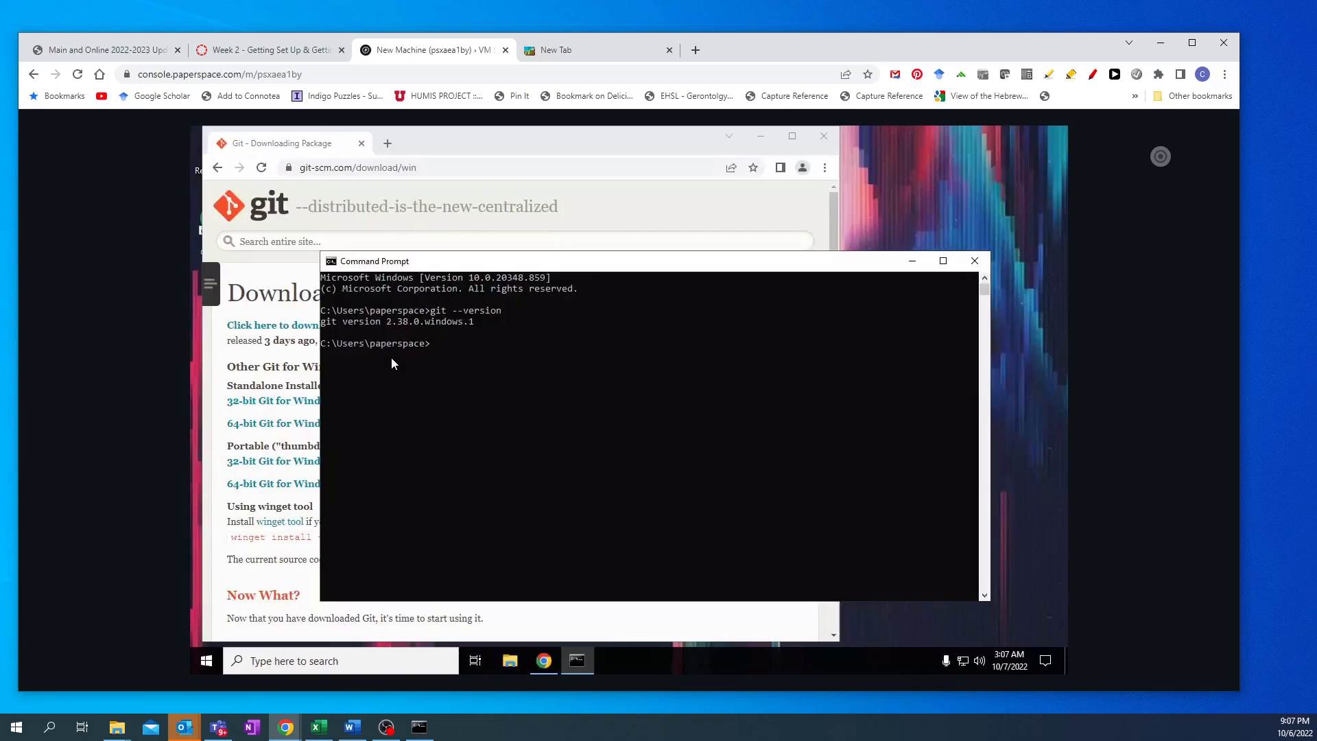
- Capture a rectangular screen snip of the Command Prompt area containing the git --version command and its output
key(super+shift+s)
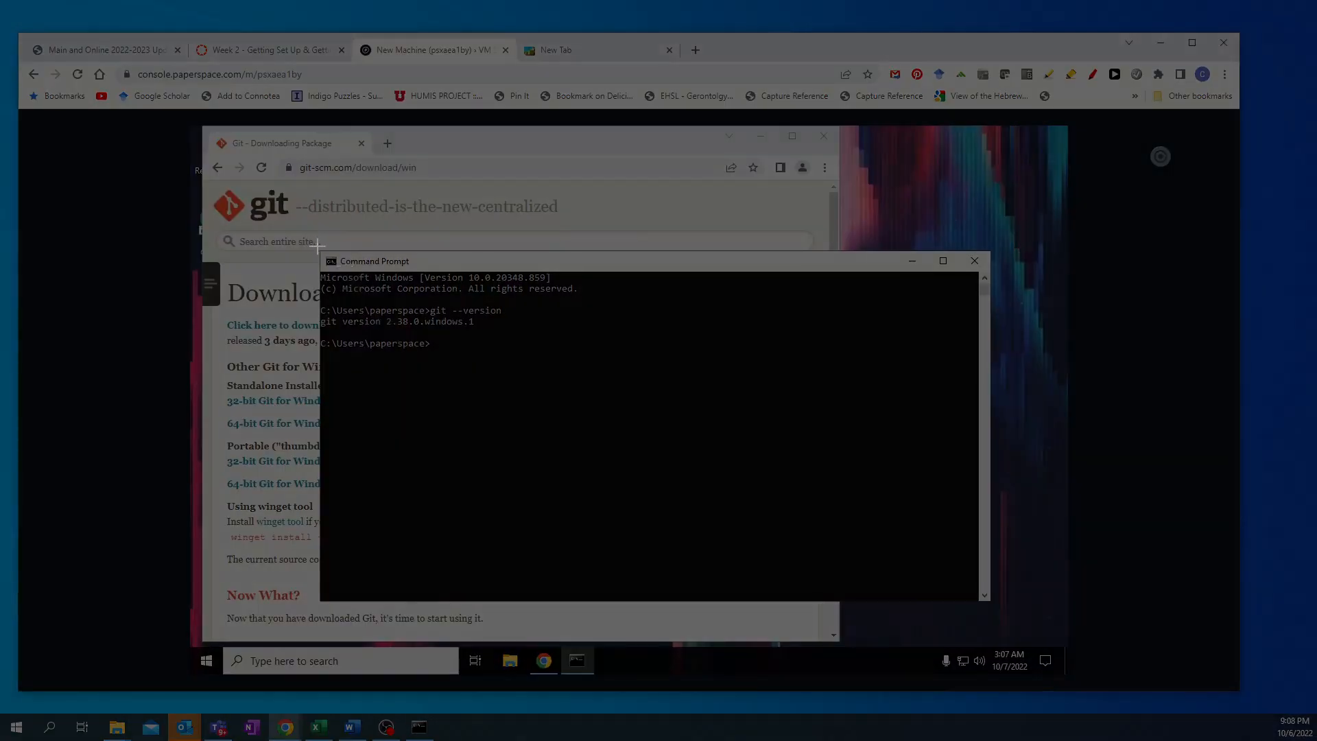
drag(317, 244, 554, 374)
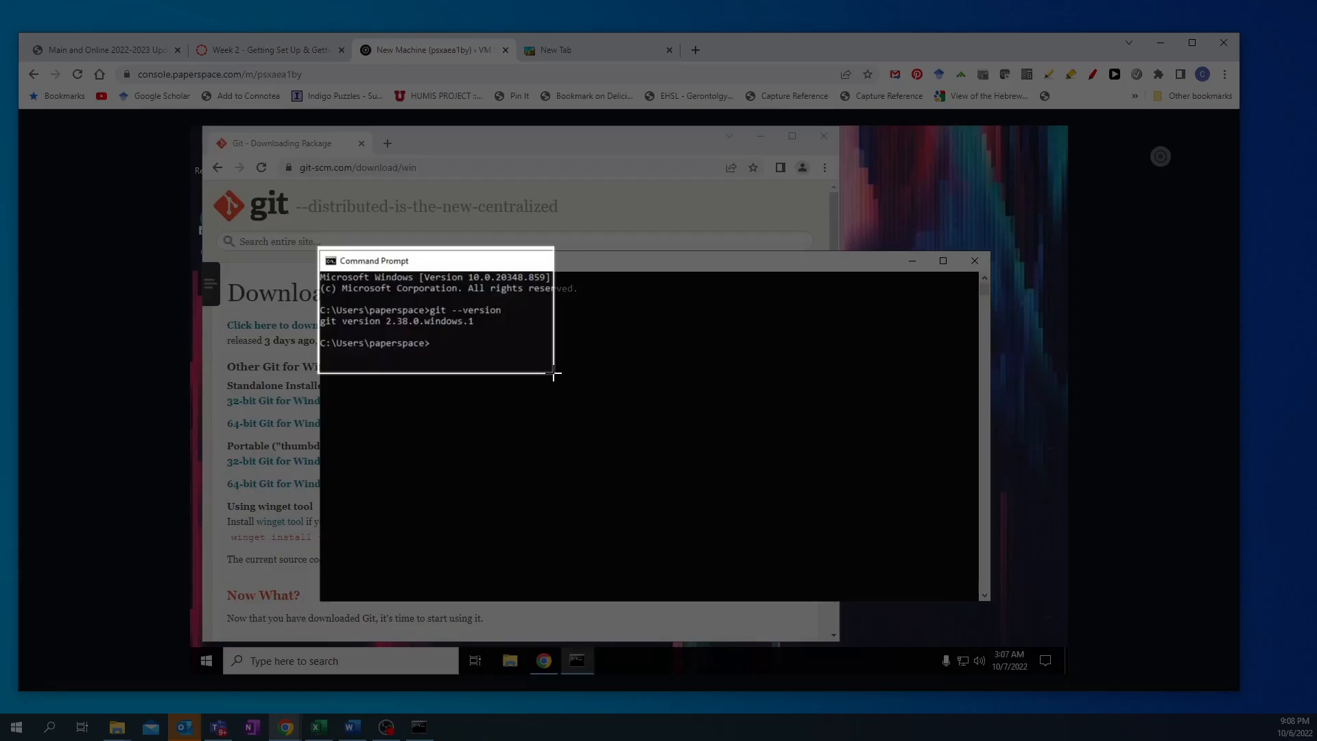
drag(554, 374, 553, 372)
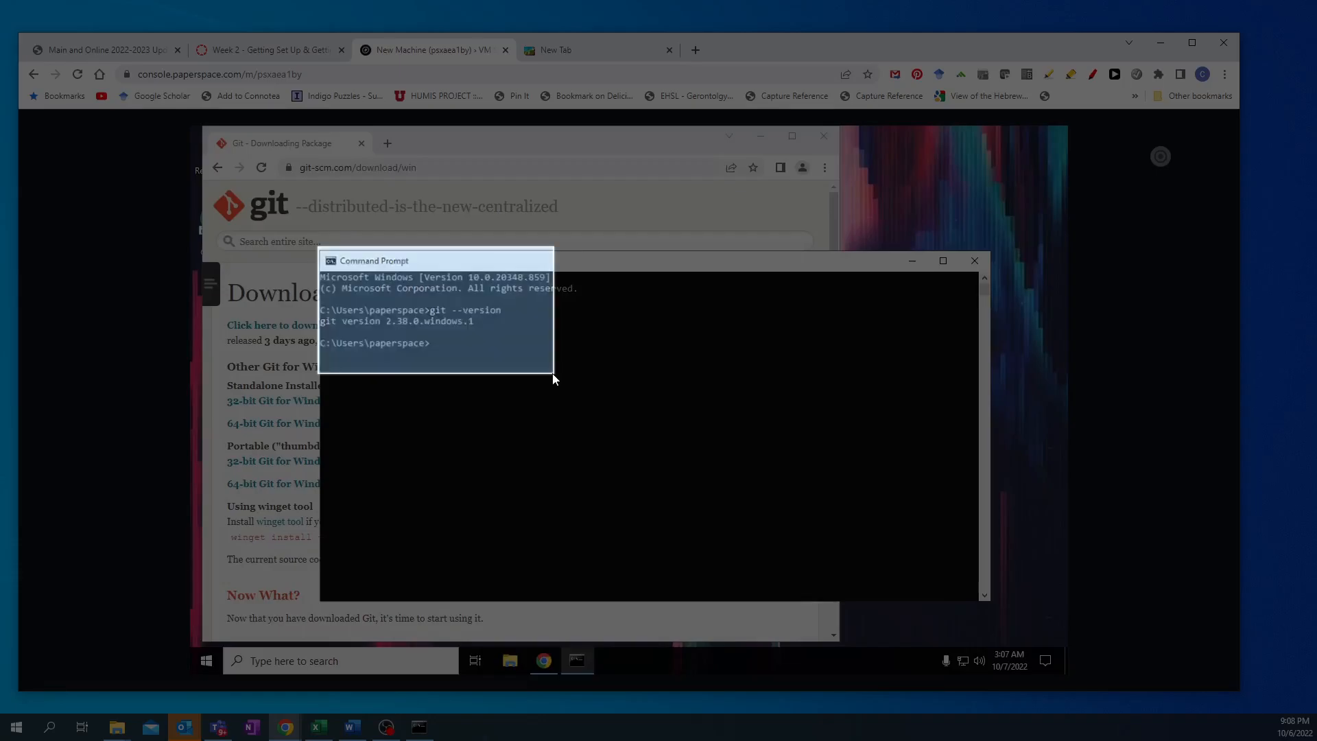